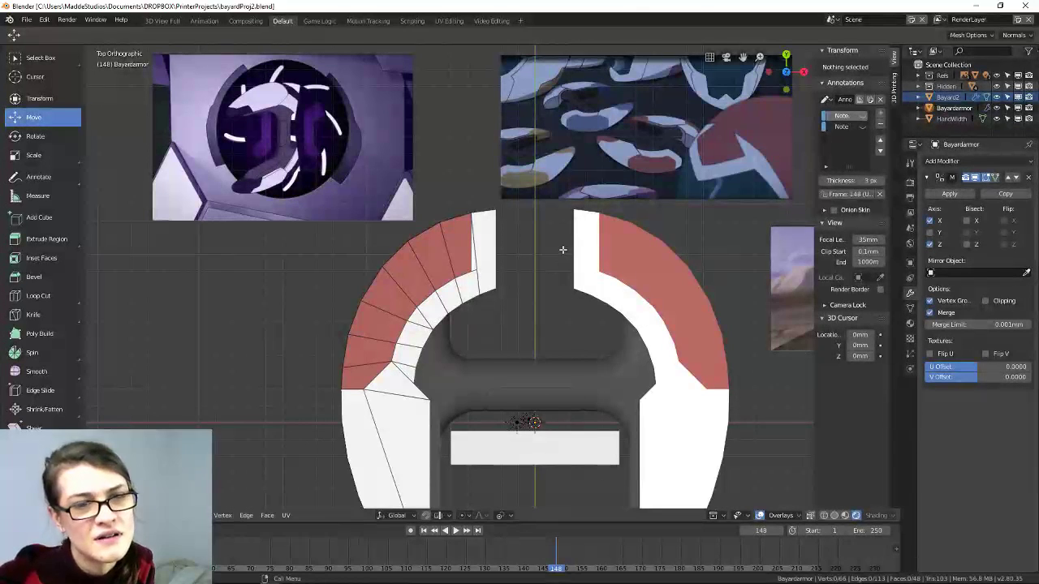
Display the Bayardarmor mesh in wireframe shading from the top view, keeping it in Edit Mode.
scroll(563, 247, down, 4)
middle_drag(563, 247, 688, 157)
key(KP_7)
scroll(580, 305, up, 4)
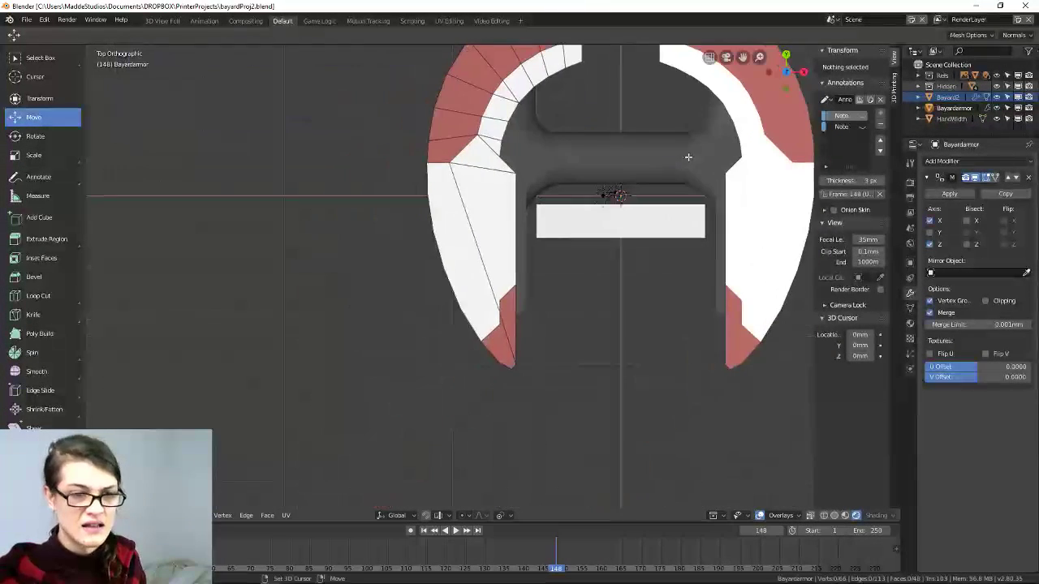
shift+middle_drag(585, 191, 581, 224)
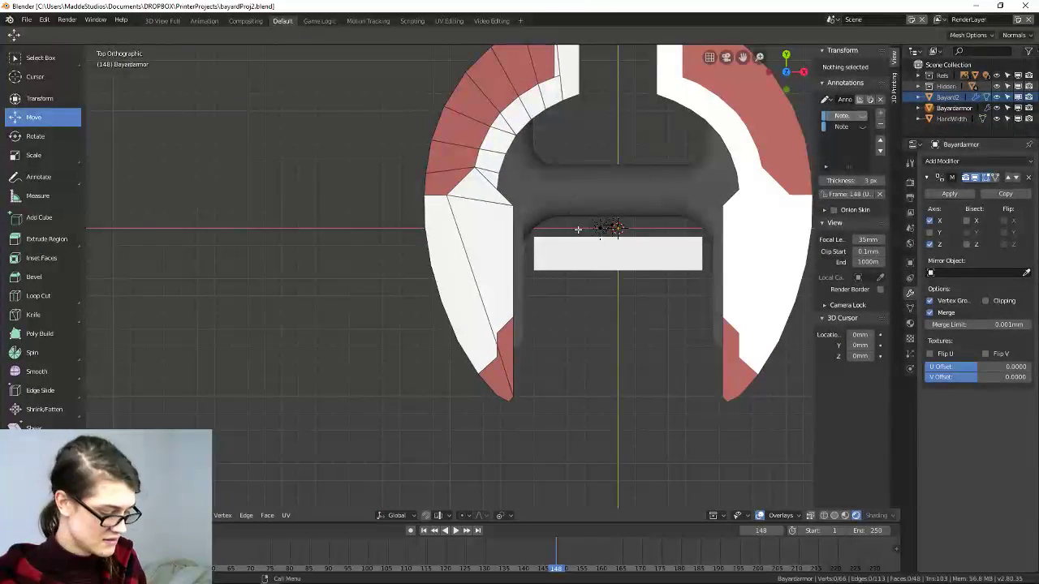
key(ctrl+Tab)
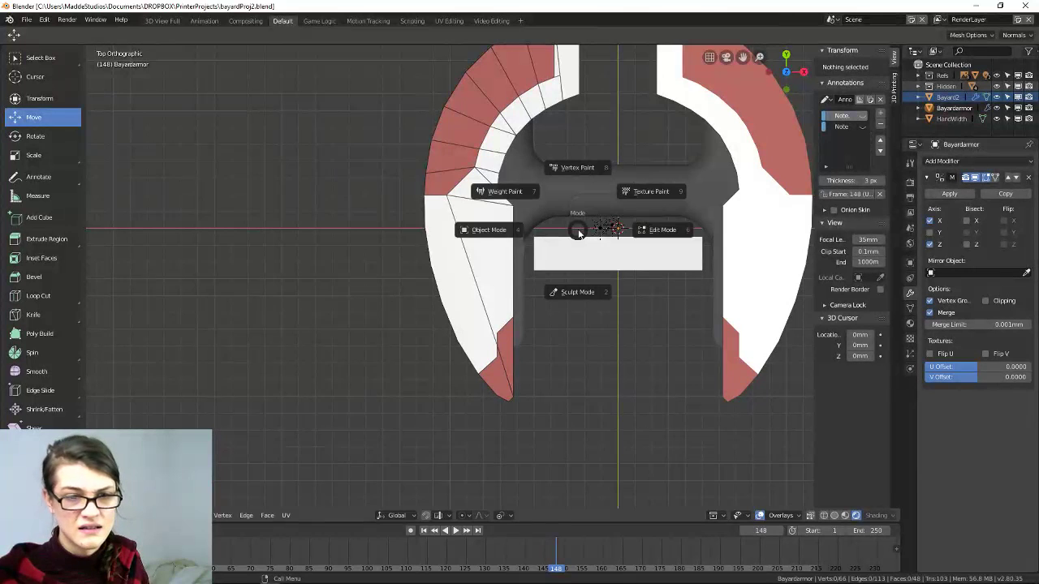
click(671, 235)
key(ctrl+Tab)
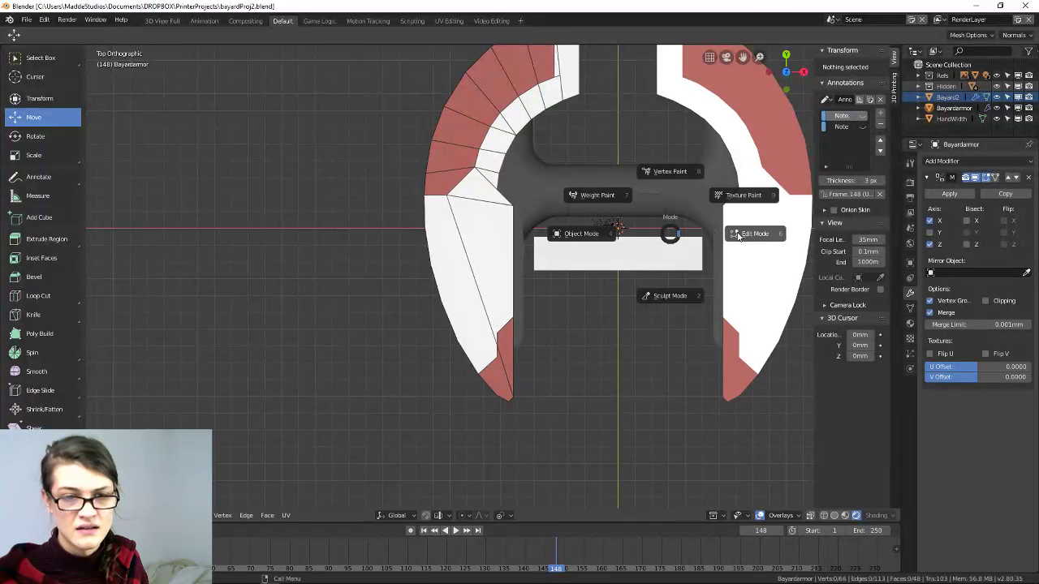
click(795, 235)
key(z)
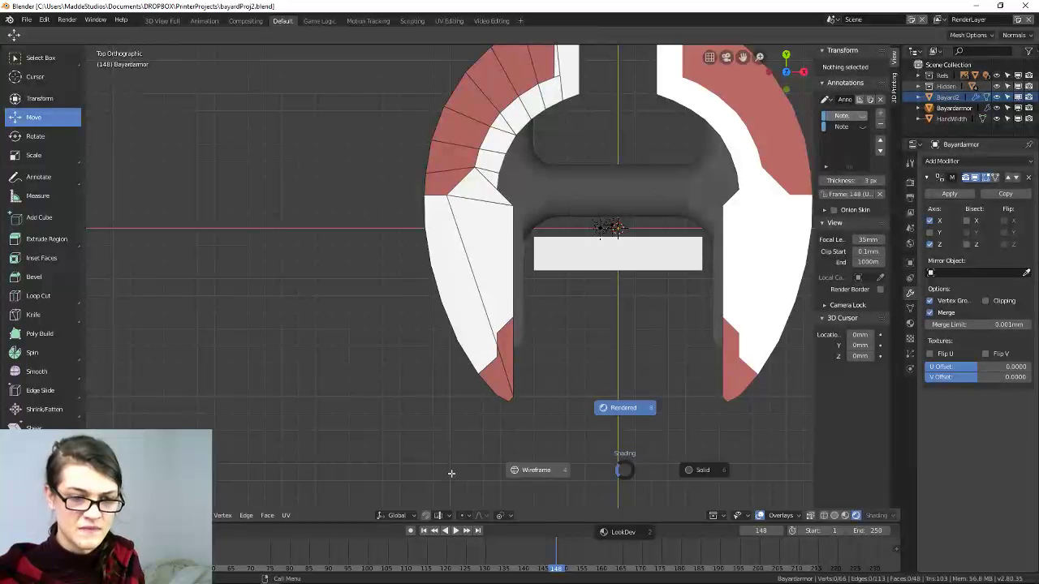
click(463, 359)
Box-select the vertices along the upper end of the armor's outer top edge, adding to the selection.
shift+middle_drag(460, 325, 465, 339)
scroll(408, 306, down, 1)
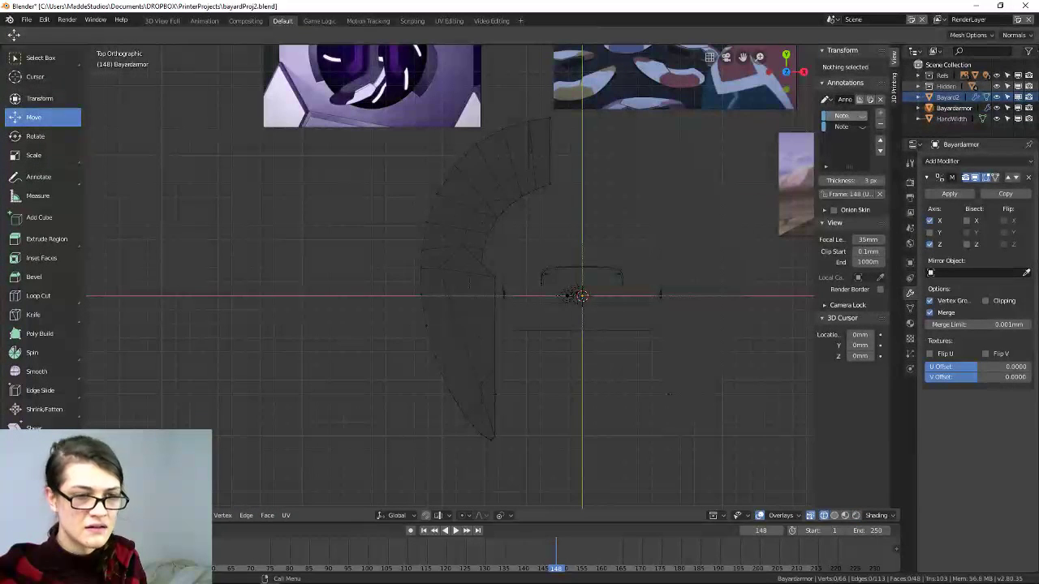
shift+middle_drag(575, 214, 549, 255)
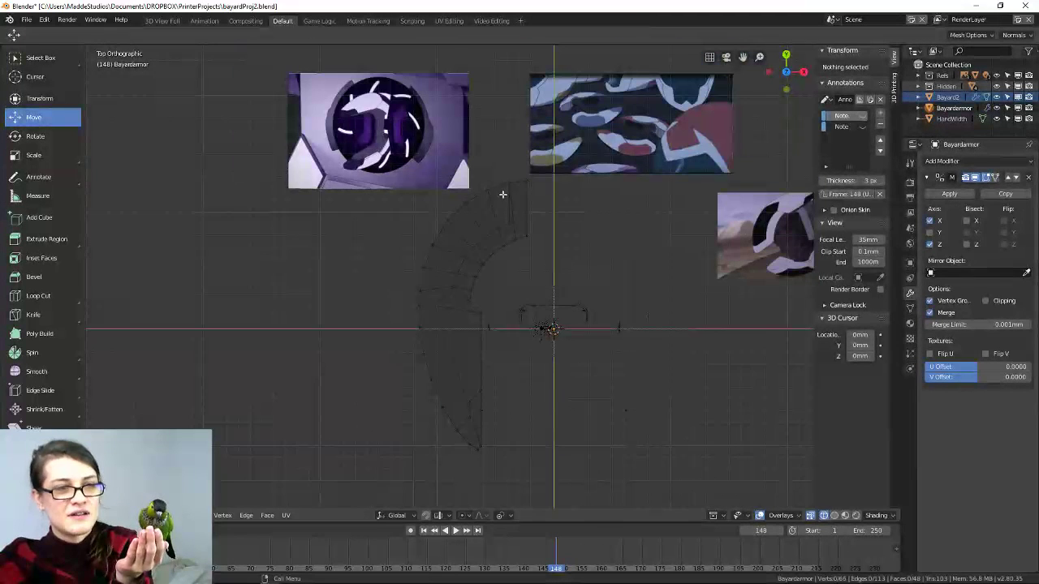
scroll(541, 206, up, 1)
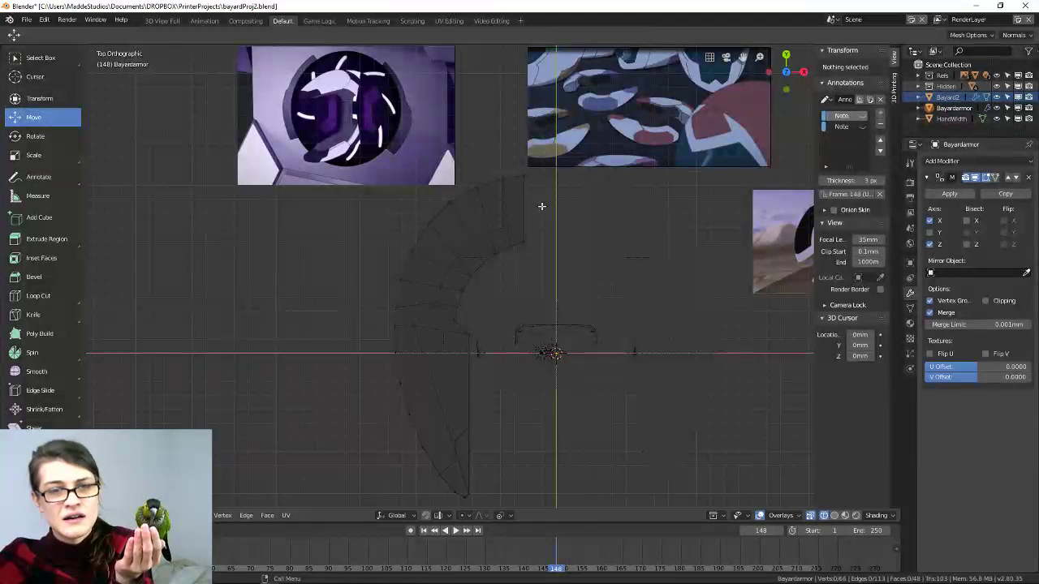
scroll(542, 206, up, 1)
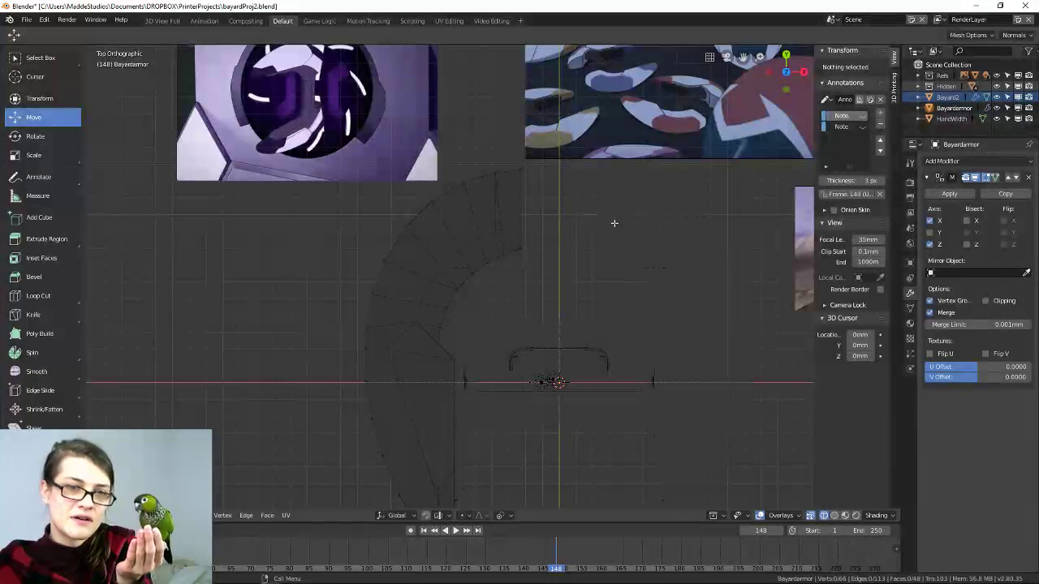
middle_drag(614, 222, 504, 234)
click(28, 59)
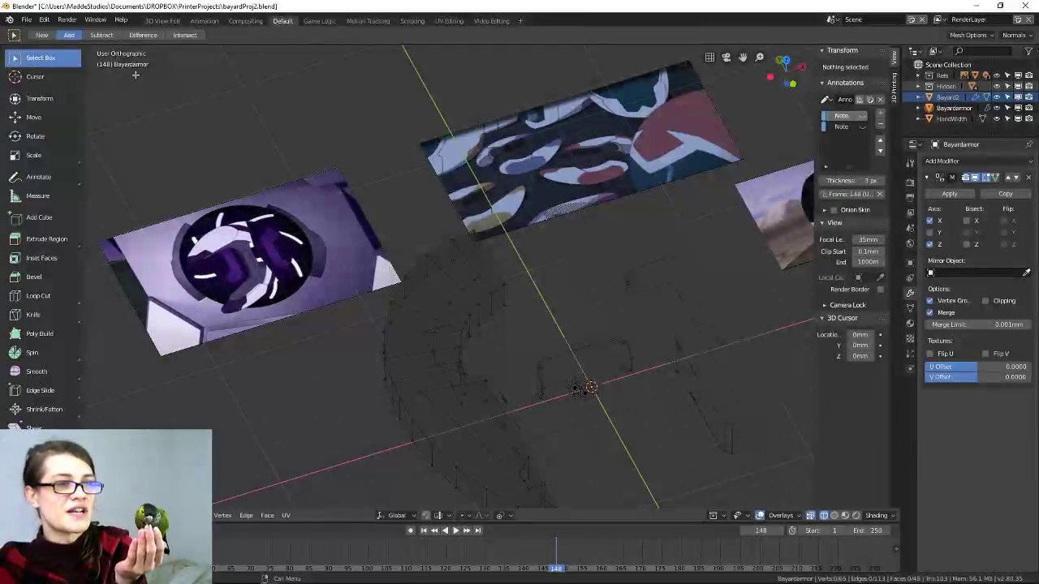
drag(430, 208, 498, 250)
middle_drag(498, 250, 463, 257)
drag(394, 252, 516, 307)
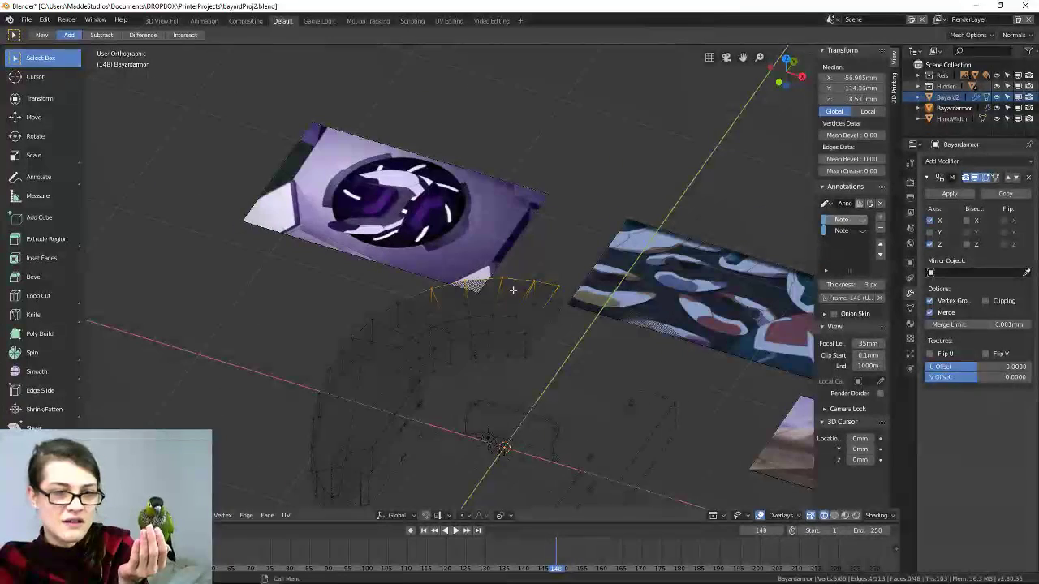
Extend the selection along the curved middle of the armor's outer top edge.
middle_drag(516, 307, 428, 269)
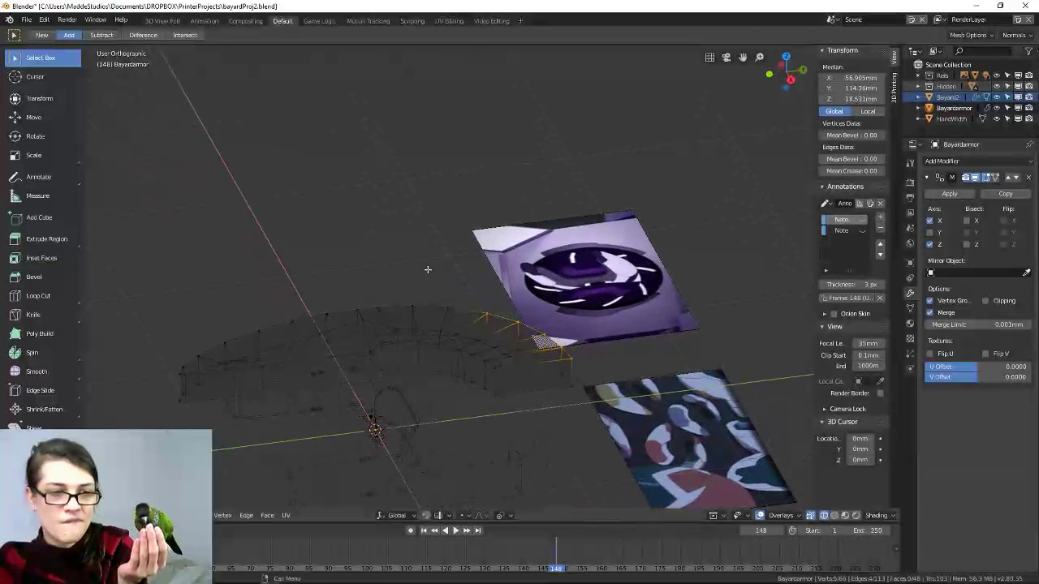
drag(416, 275, 477, 320)
drag(338, 281, 438, 324)
drag(267, 298, 349, 328)
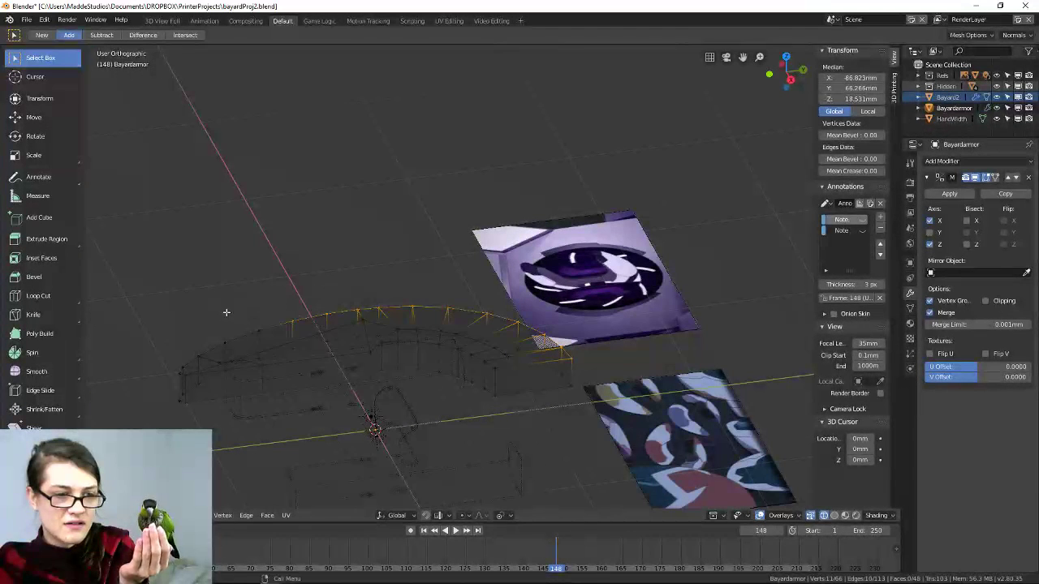
drag(227, 312, 276, 341)
Add the remaining outer top-edge vertices toward the armor's pointed end to the selection.
middle_drag(276, 341, 242, 353)
drag(251, 279, 334, 332)
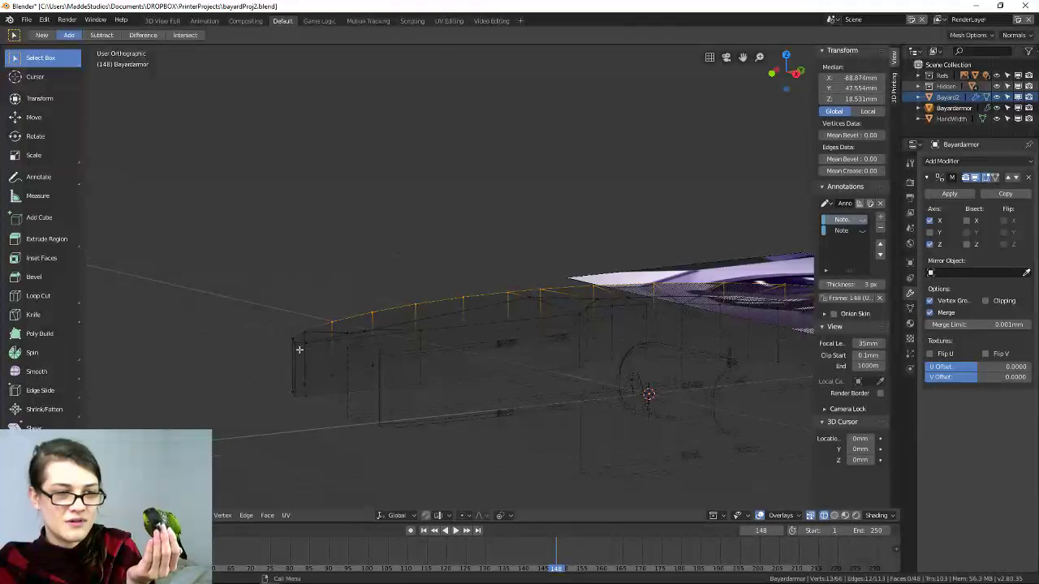
middle_drag(334, 333, 371, 333)
drag(378, 313, 418, 367)
middle_drag(419, 366, 233, 470)
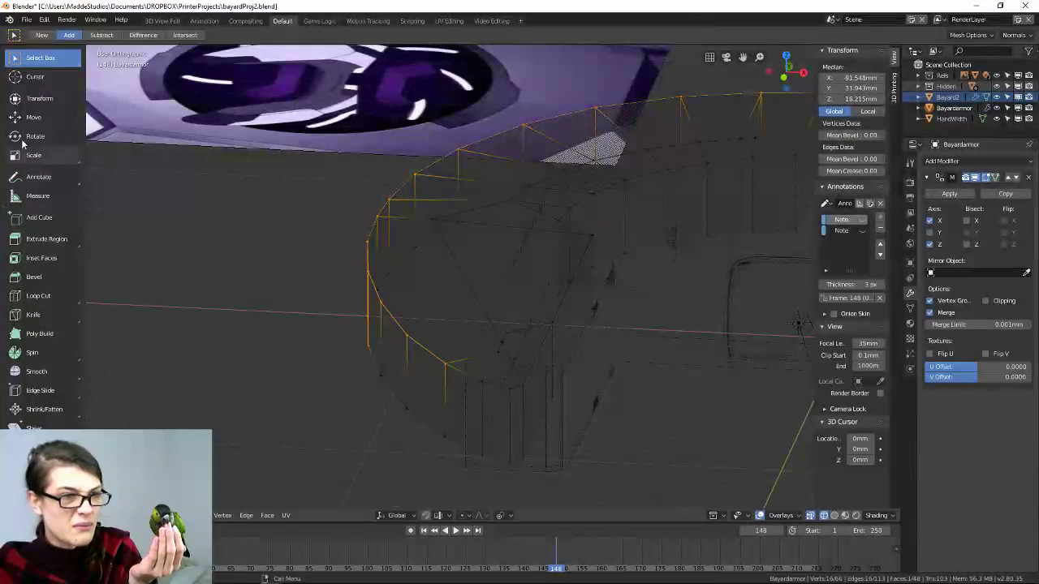
Subtract the two bottom vertices of the outer side face from the selection, leaving only the top edge.
click(42, 120)
middle_drag(349, 341, 335, 372)
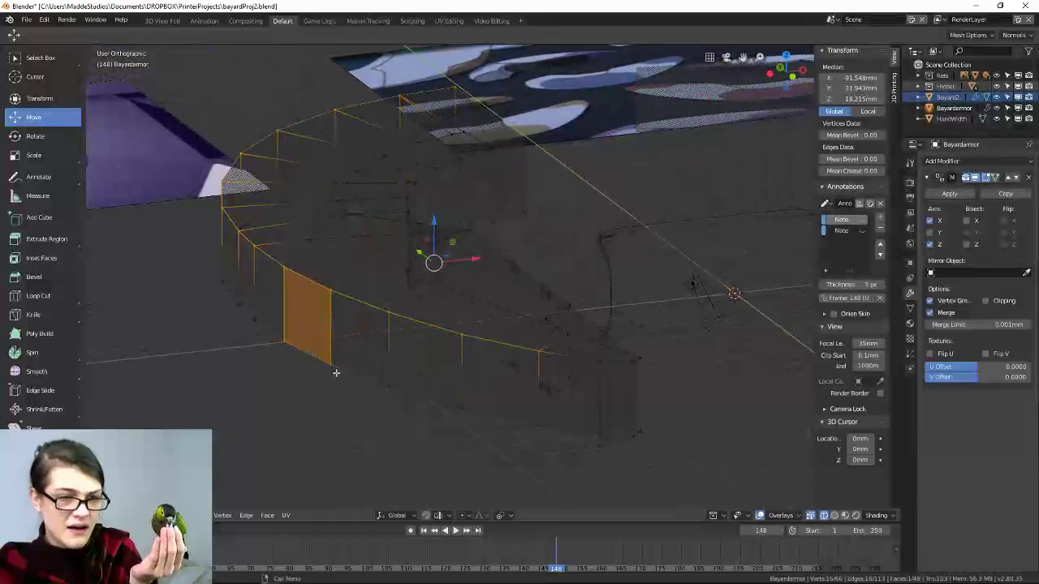
click(41, 57)
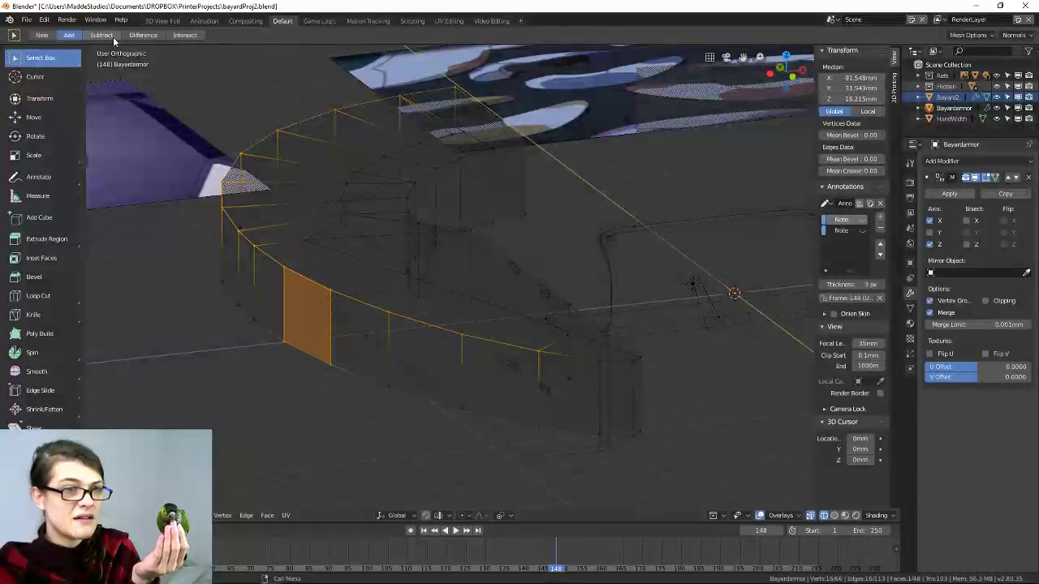
click(102, 35)
drag(269, 335, 354, 400)
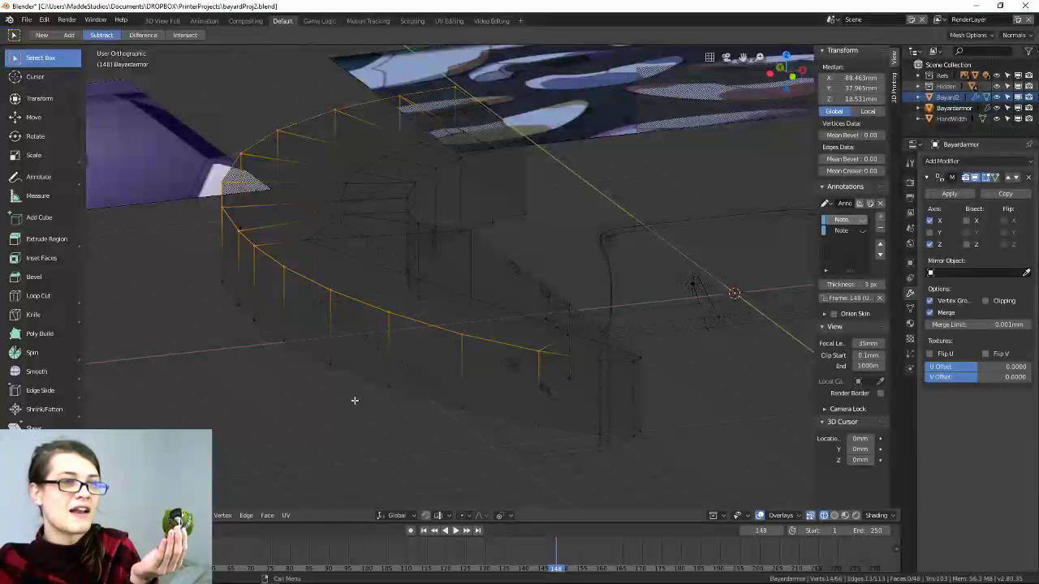
middle_drag(366, 402, 331, 410)
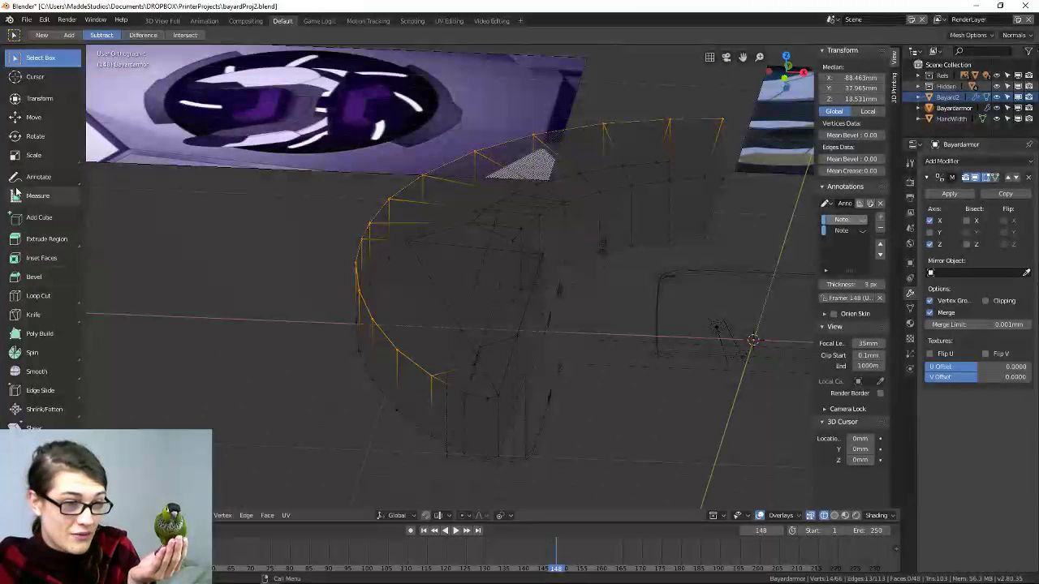
Prepare to move the selected rim with proportional editing set to Connected.
click(34, 118)
middle_drag(495, 309, 523, 276)
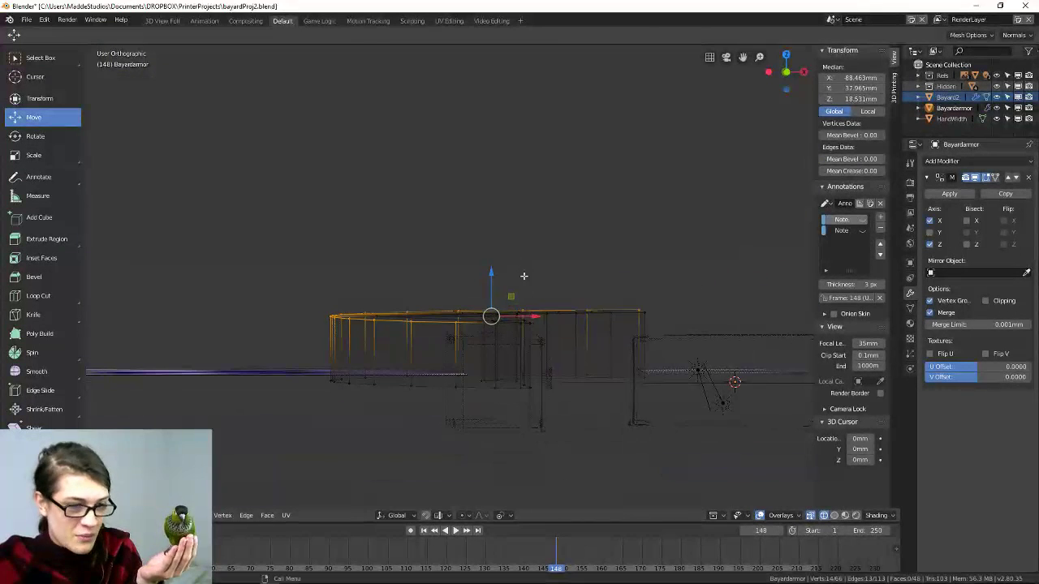
click(465, 515)
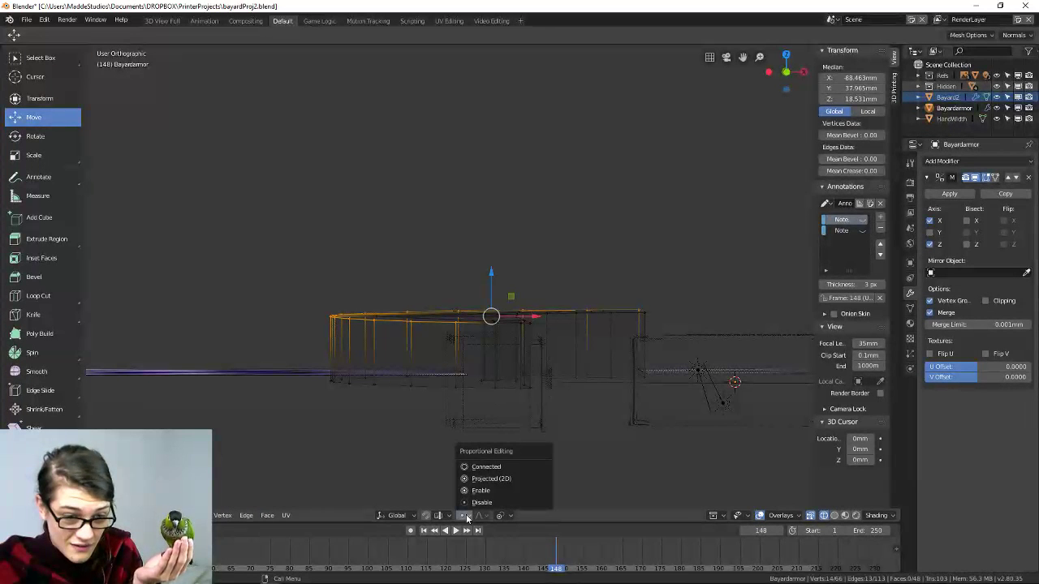
click(465, 515)
click(465, 515)
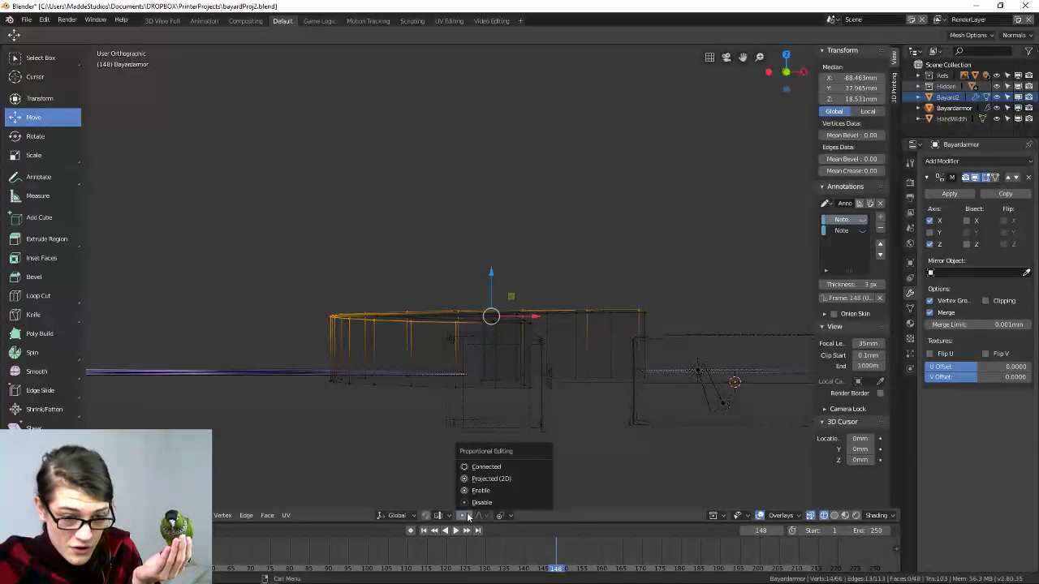
click(492, 467)
middle_drag(491, 462, 449, 250)
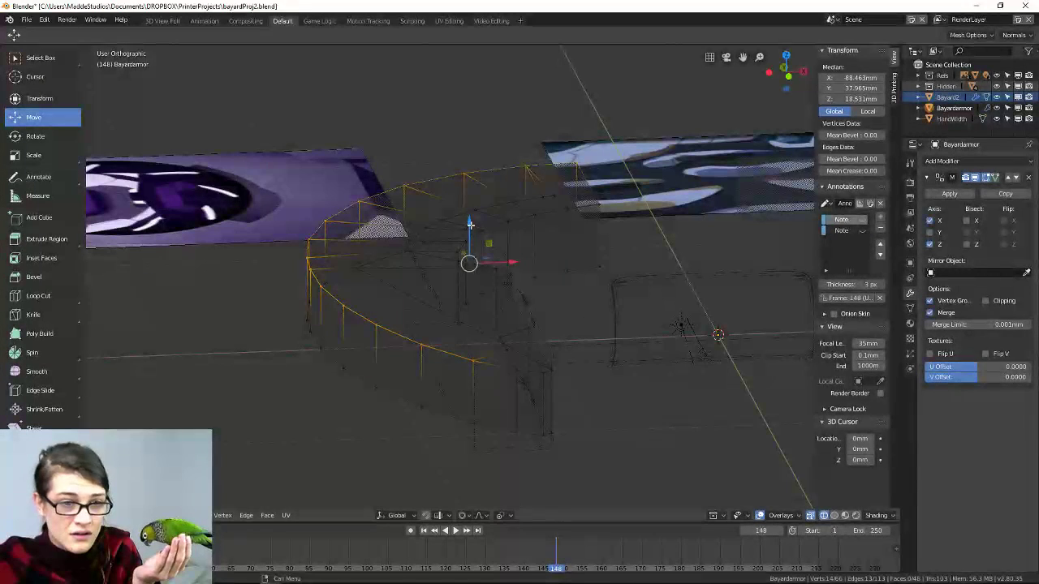
Lower the selected outer rim along Z with proportional editing, adjusting the offset to -2.49 mm.
drag(469, 222, 479, 250)
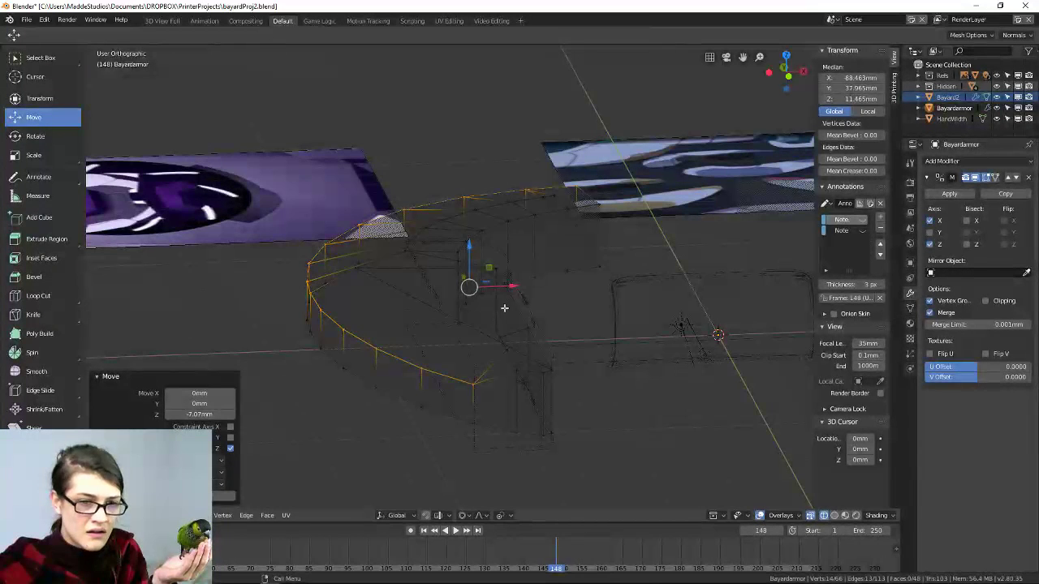
drag(187, 415, 236, 415)
click(199, 471)
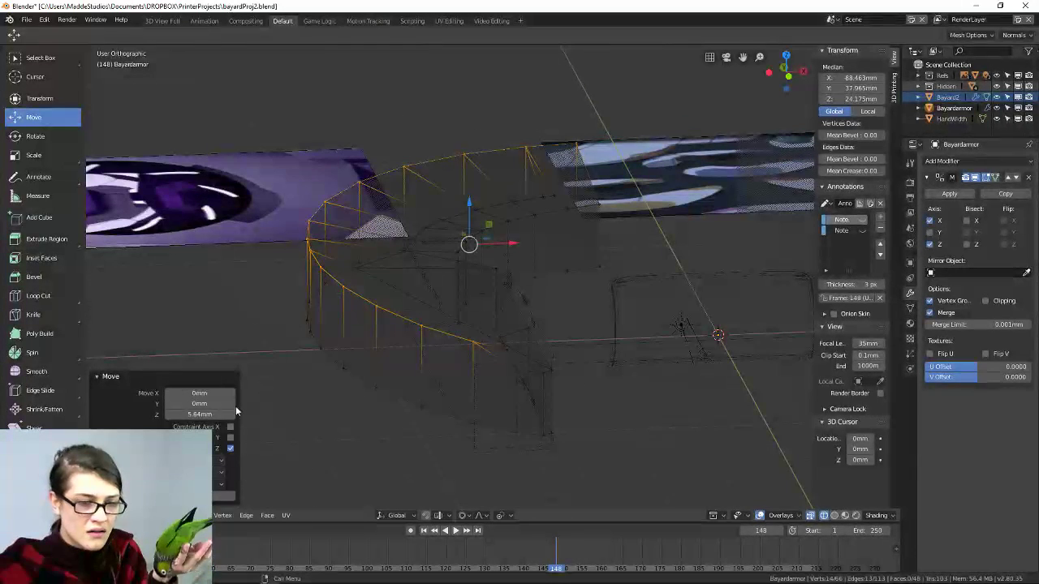
mouse_move(207, 413)
mouse_down()
mouse_move(177, 414)
mouse_move(231, 413)
mouse_move(179, 414)
mouse_move(223, 414)
mouse_move(200, 414)
mouse_up()
middle_drag(104, 306, 492, 413)
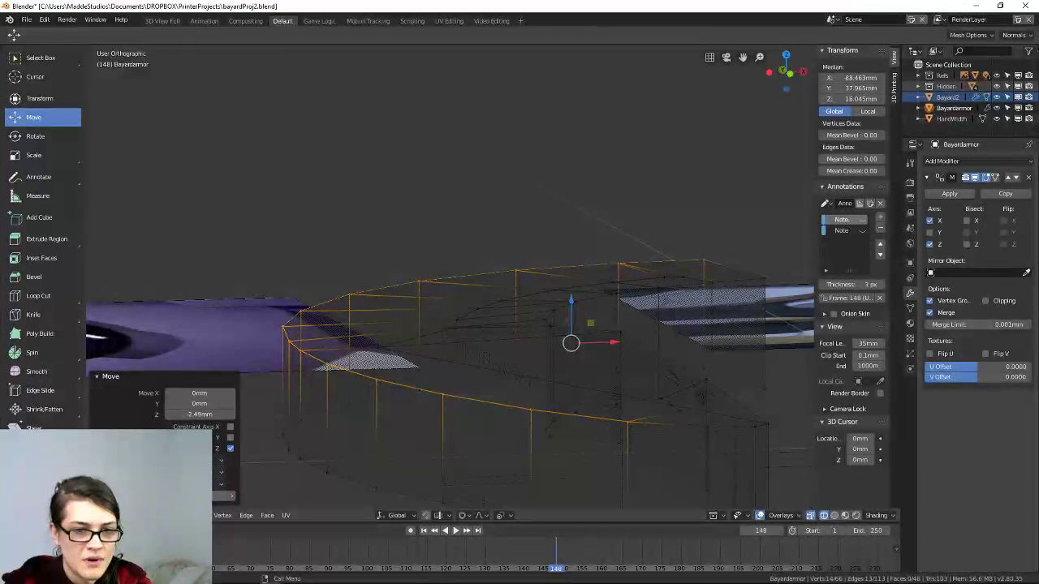
Adjust the rim move's Z offset to -8.4 mm, checking the slope from several angles.
drag(199, 414, 162, 414)
mouse_move(482, 352)
middle_down()
mouse_move(495, 349)
mouse_move(484, 354)
middle_up()
click(215, 471)
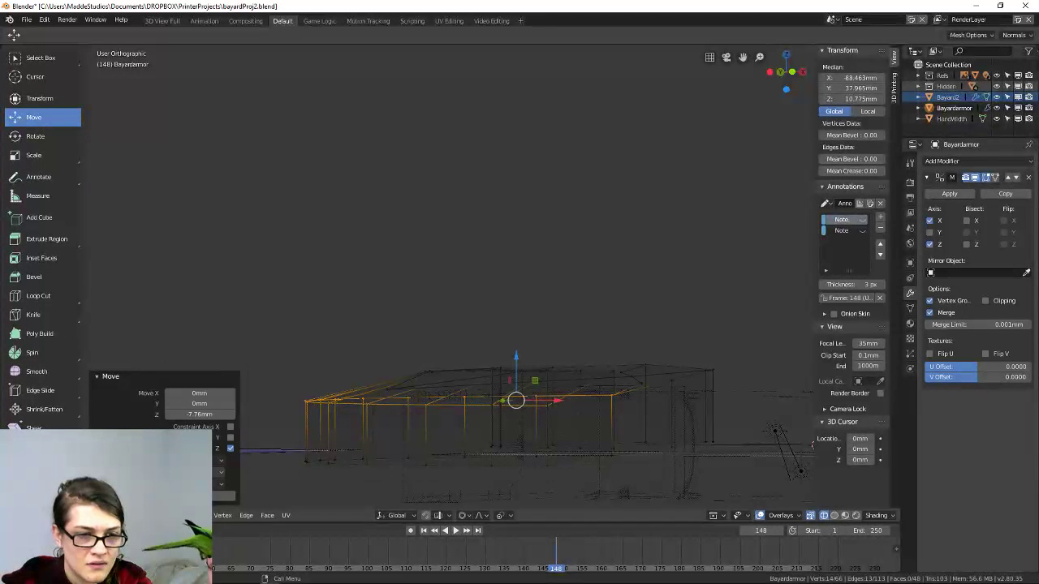
middle_drag(486, 357, 430, 370)
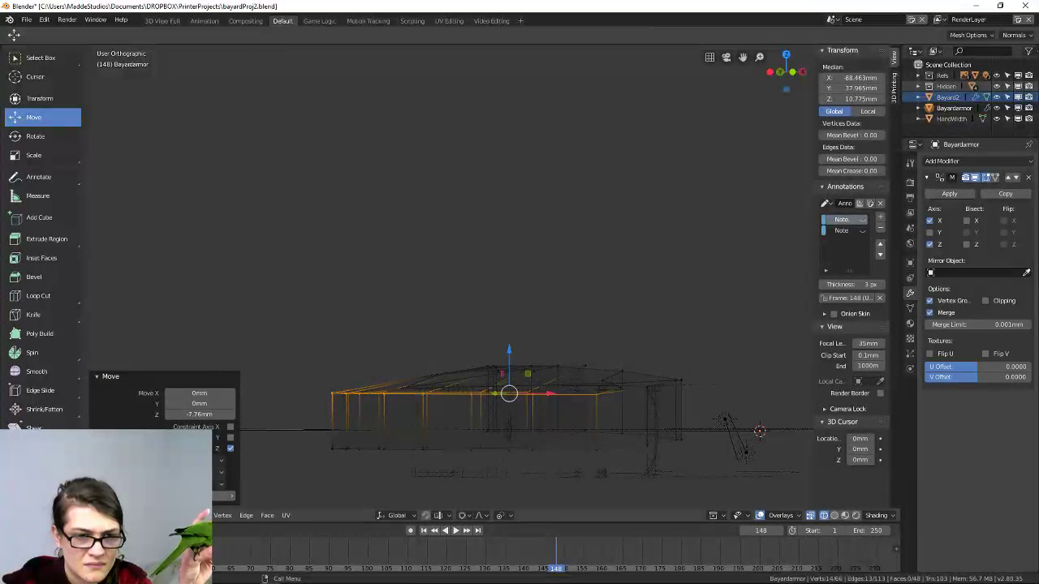
middle_drag(196, 383, 389, 383)
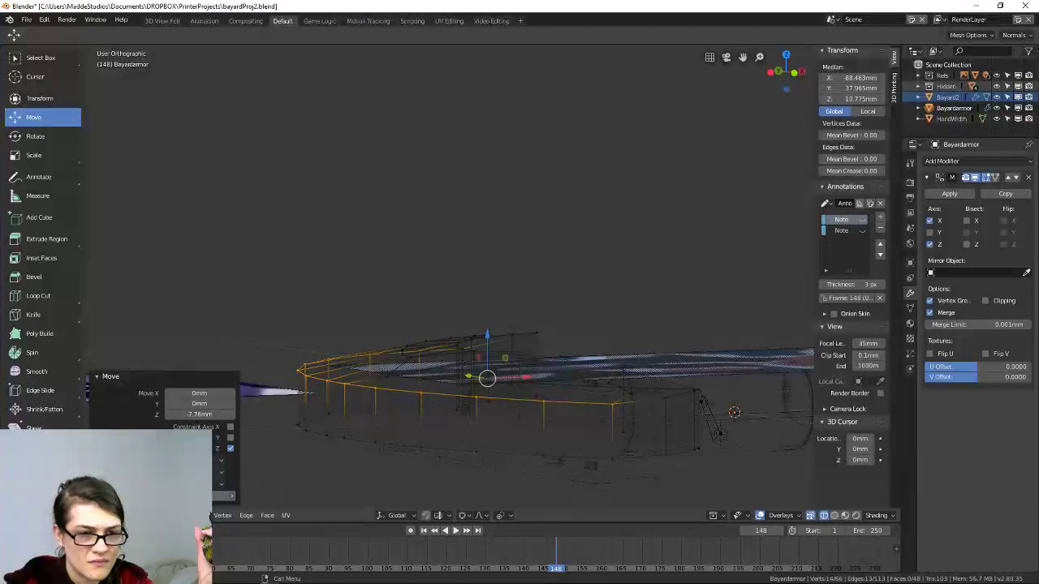
drag(199, 415, 183, 414)
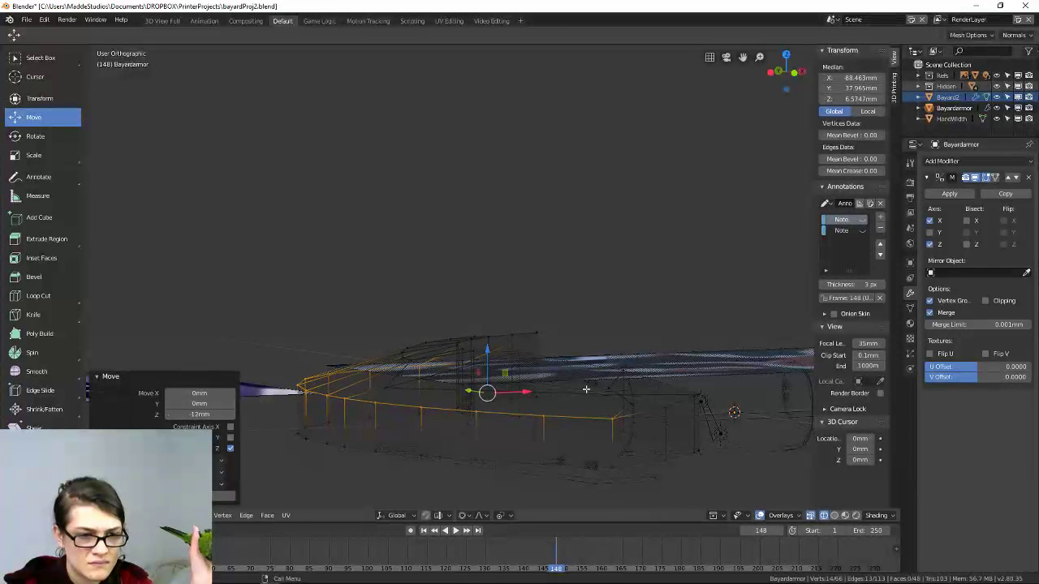
middle_drag(586, 389, 589, 383)
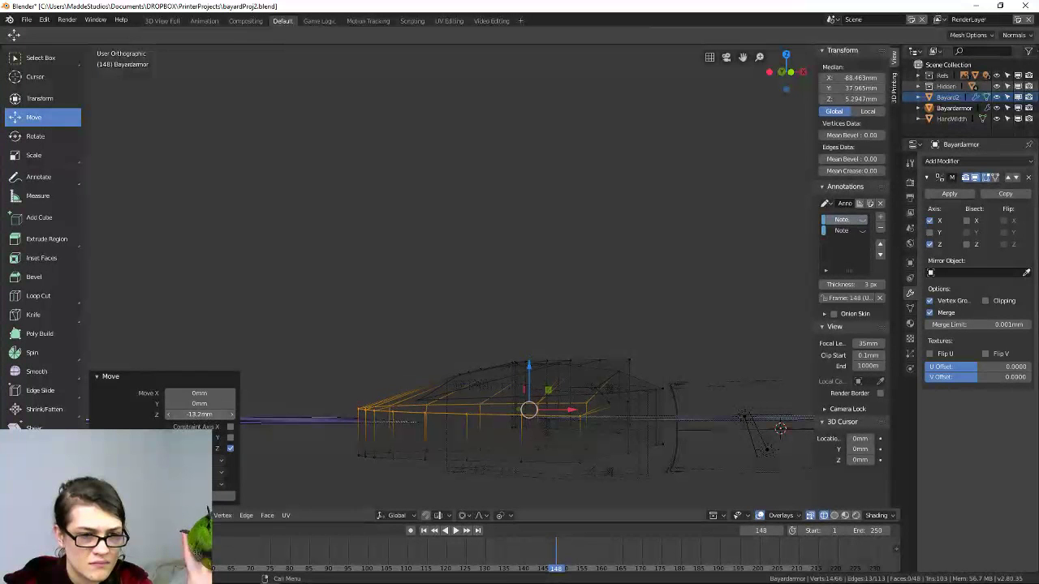
middle_drag(584, 396, 763, 362)
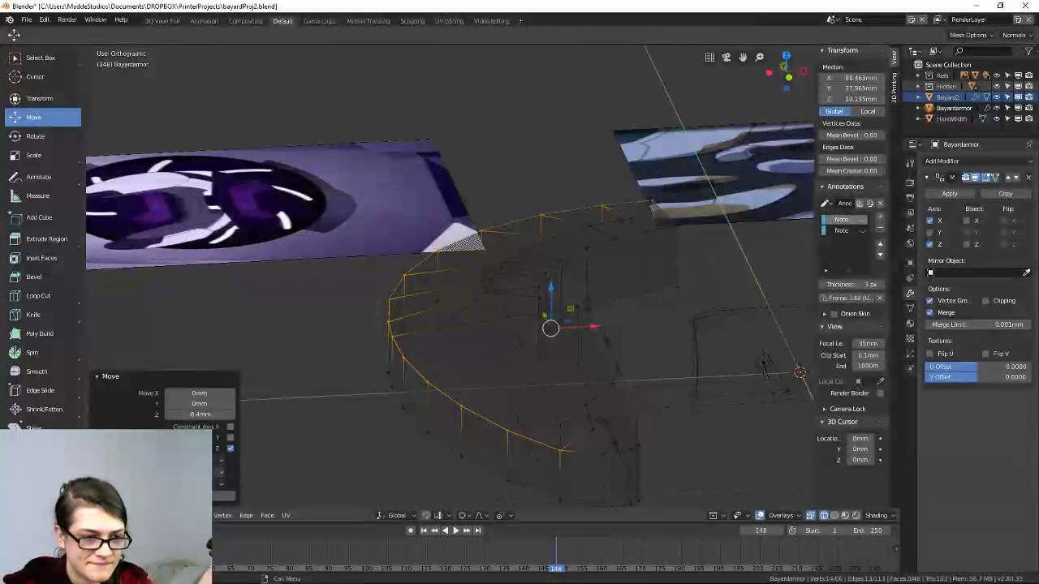
Change the rim move's proportional editing mode to Projected (2D) and inspect the reshaped armor.
click(221, 472)
click(209, 426)
middle_drag(296, 423, 259, 444)
click(214, 471)
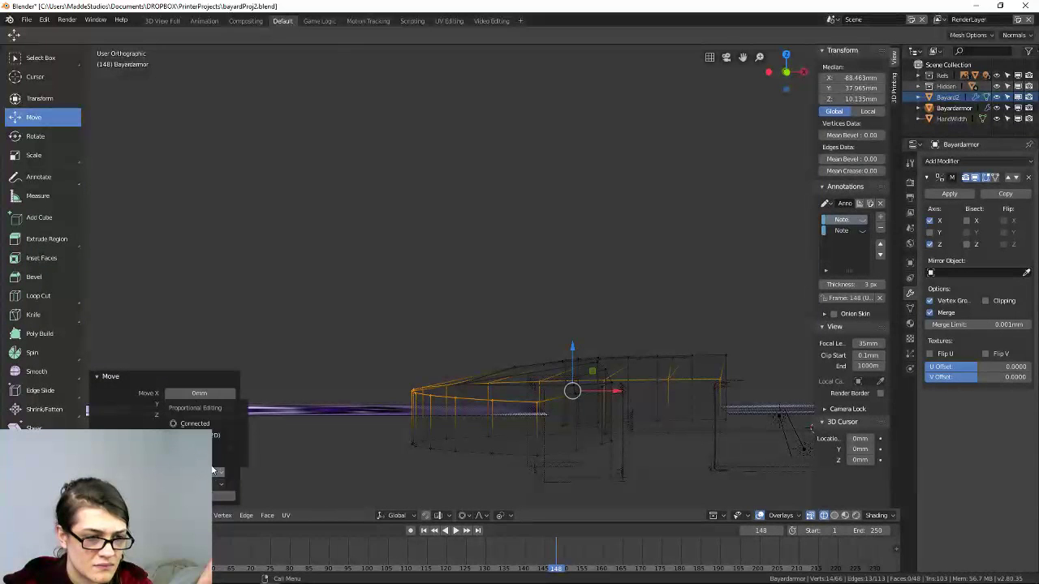
click(217, 439)
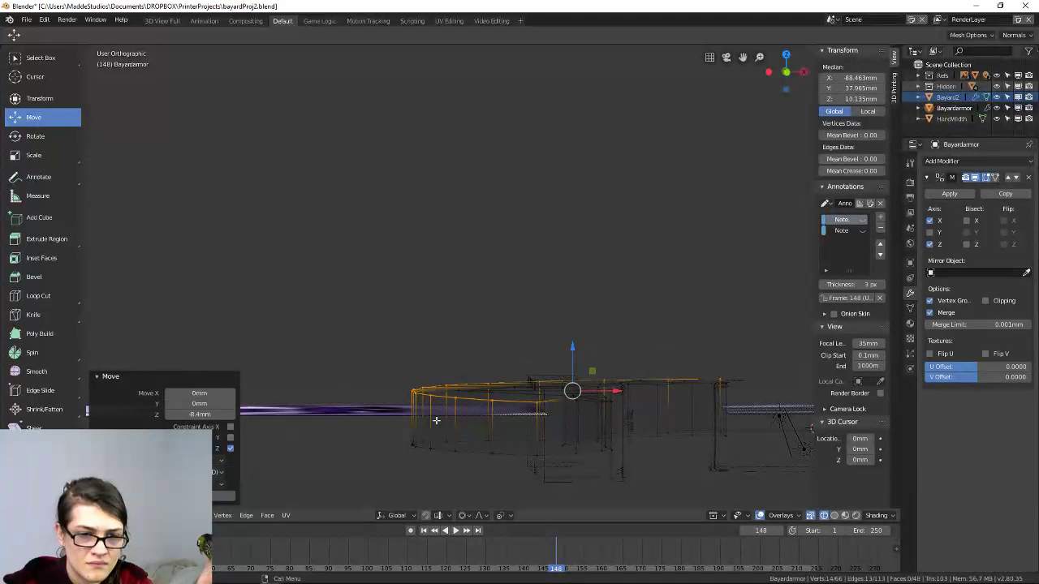
middle_drag(433, 419, 514, 431)
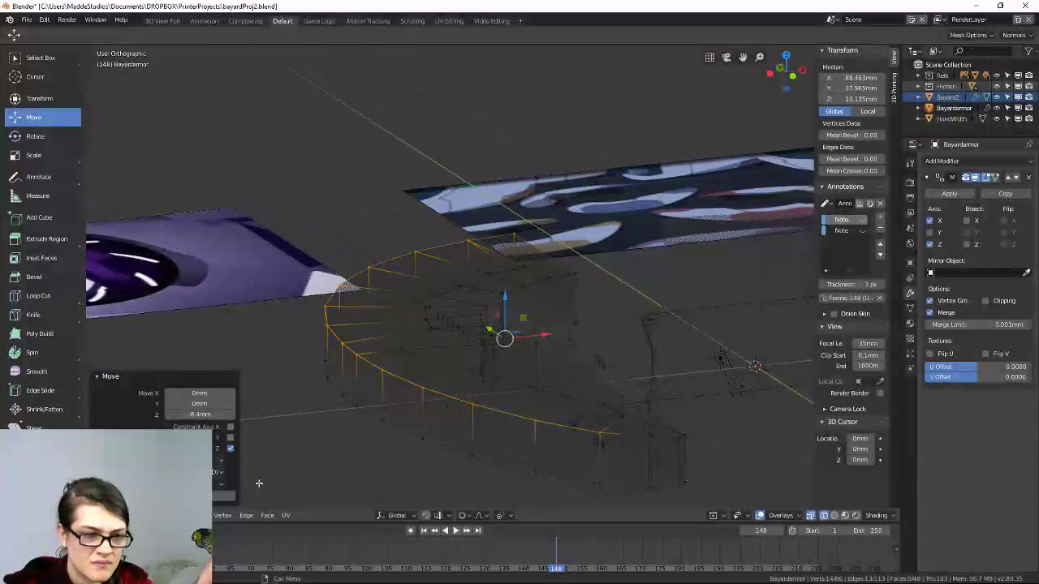
Undo the rim's proportional move and disable proportional editing.
click(219, 470)
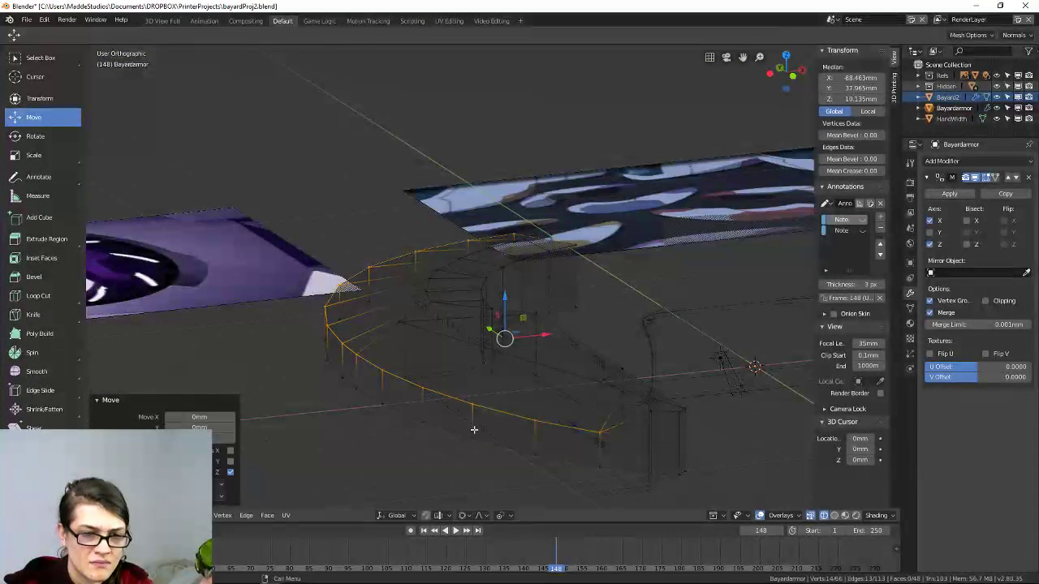
middle_drag(474, 430, 426, 395)
mouse_move(395, 336)
mouse_down()
mouse_move(397, 318)
mouse_move(407, 336)
mouse_move(396, 352)
mouse_up()
middle_drag(252, 471, 434, 401)
key(ctrl+z)
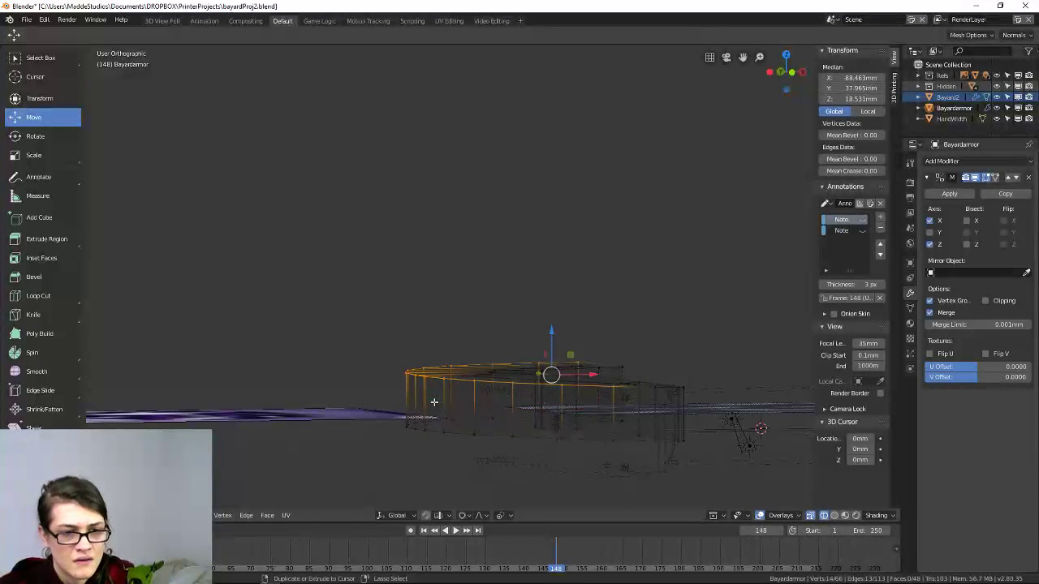
middle_drag(520, 395, 517, 426)
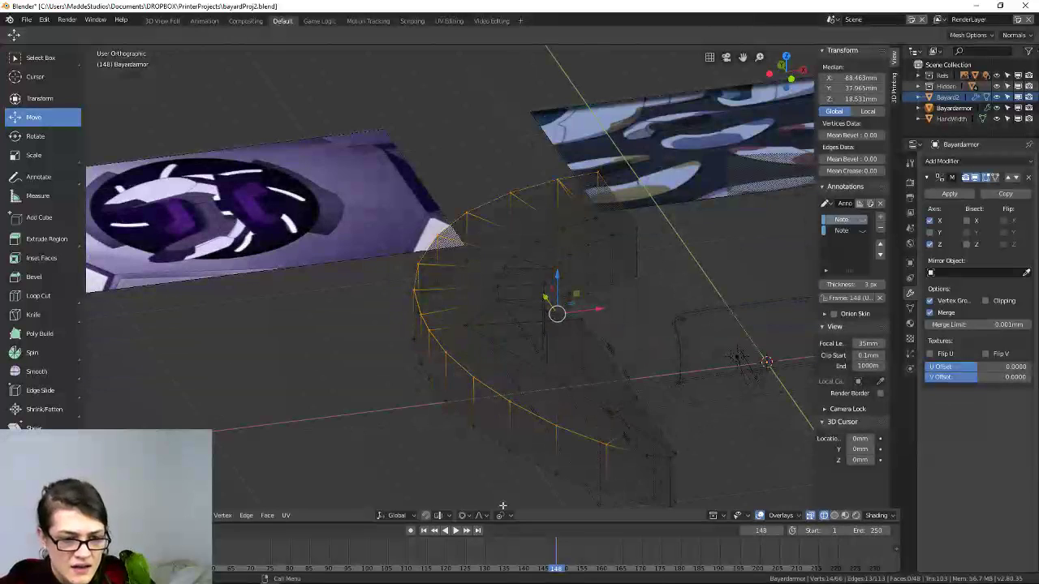
click(470, 519)
click(501, 497)
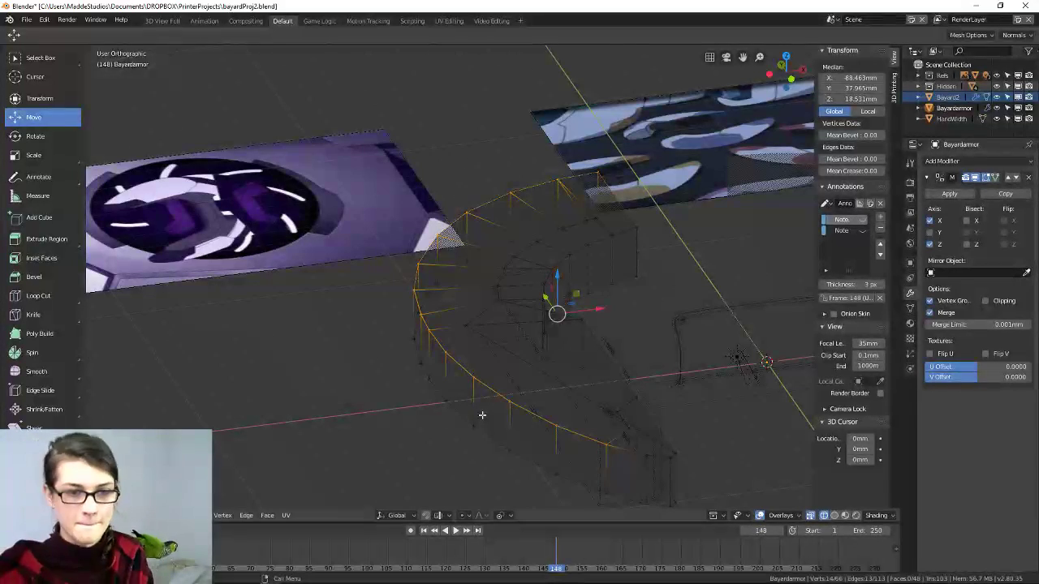
Select the armor's outer top edge as a shortest path, running from one tip around the arc to the opposite end.
middle_drag(450, 393, 213, 475)
key(KP_7)
shift+middle_drag(430, 337, 378, 419)
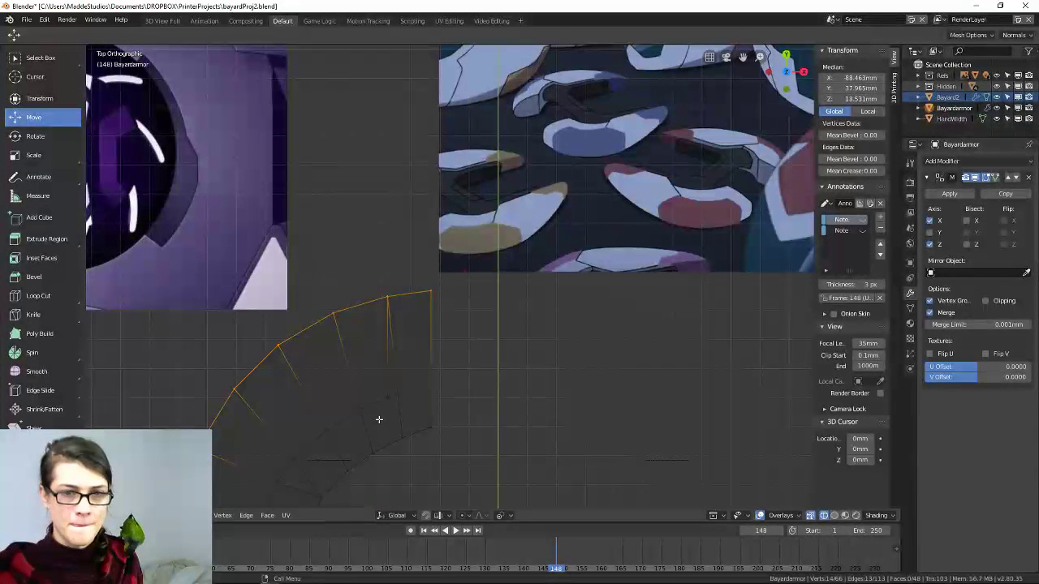
middle_drag(410, 423, 206, 347)
click(427, 414)
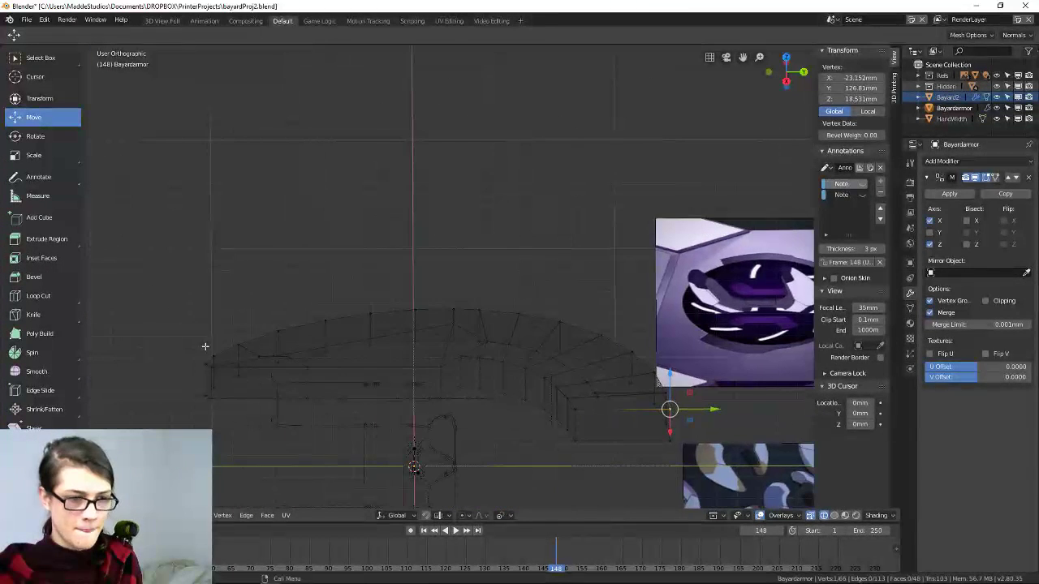
ctrl+click(210, 358)
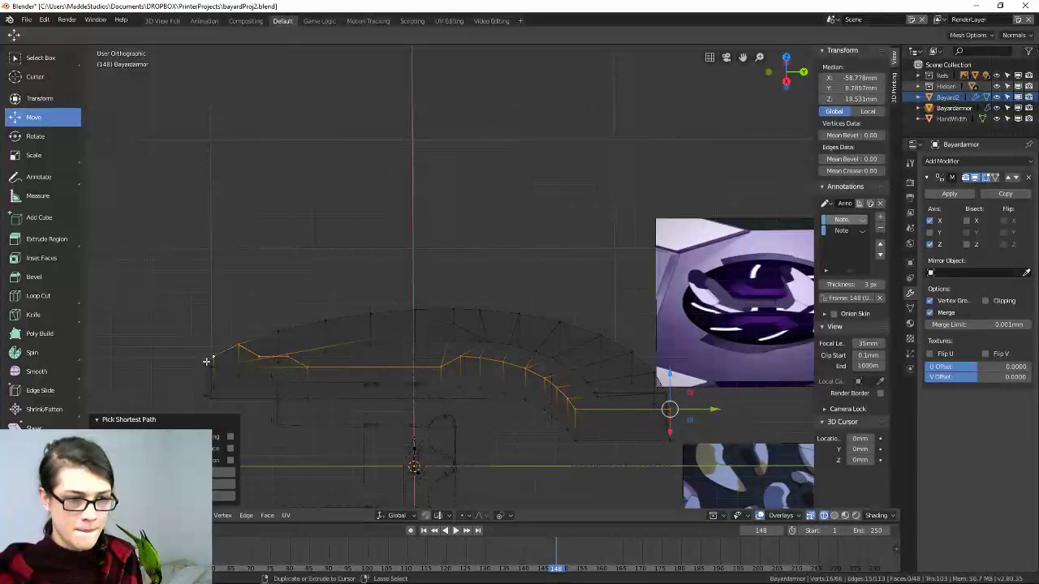
key(ctrl+z)
ctrl+click(520, 314)
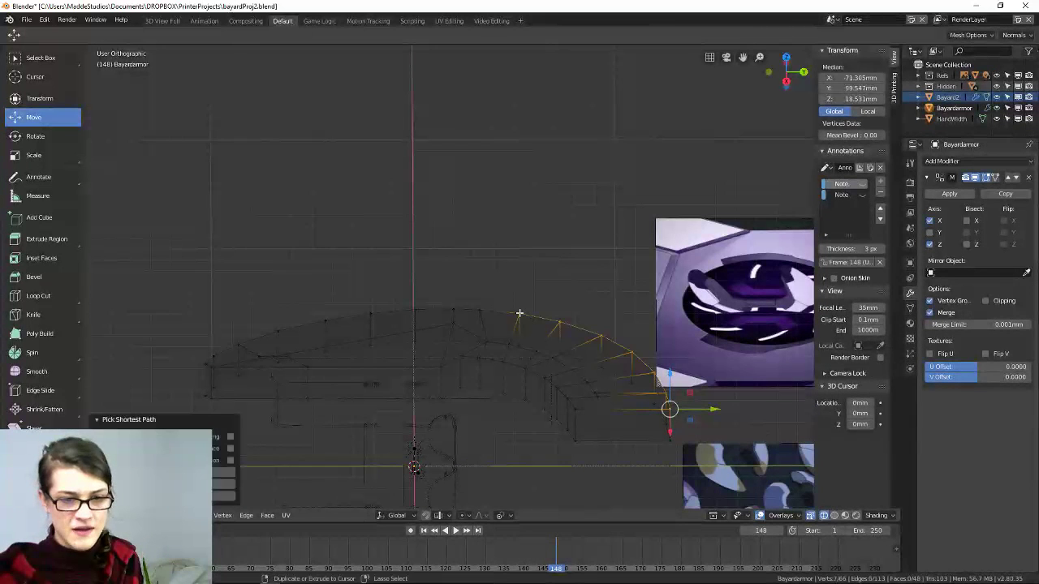
ctrl+click(325, 321)
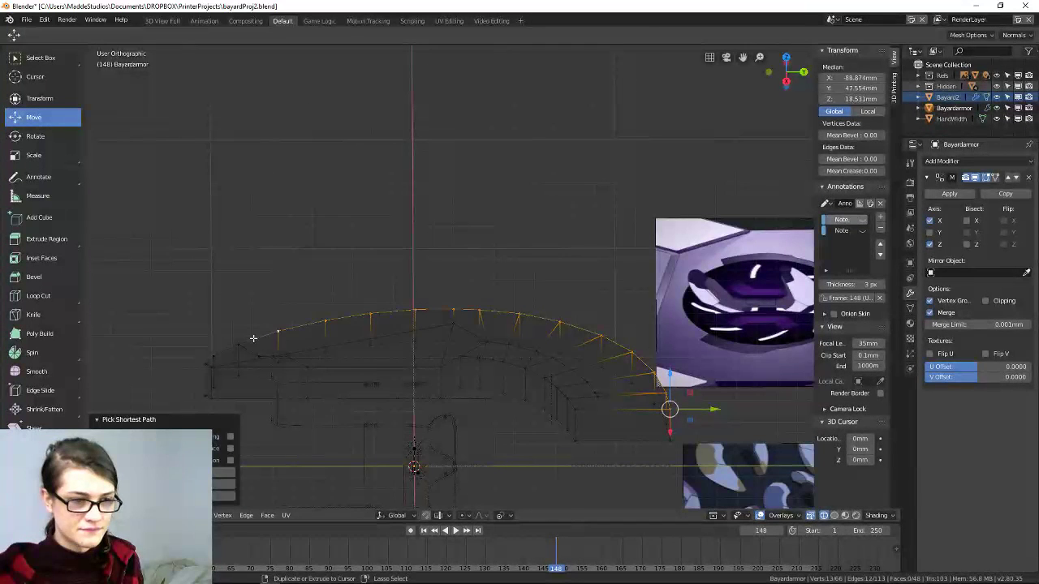
Enable proportional editing and set its falloff to Linear.
middle_drag(415, 395, 327, 513)
click(395, 516)
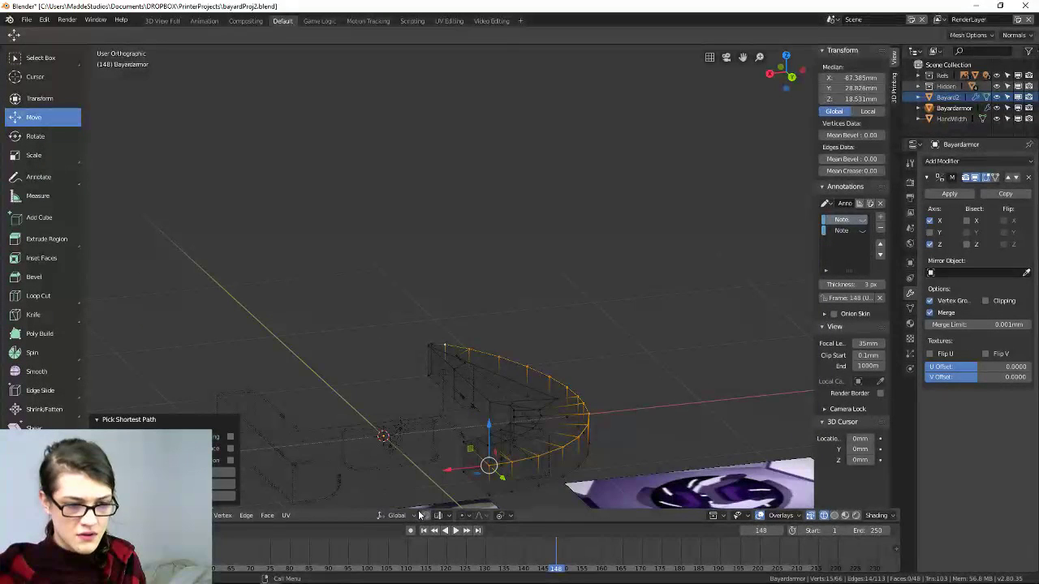
click(469, 516)
click(509, 517)
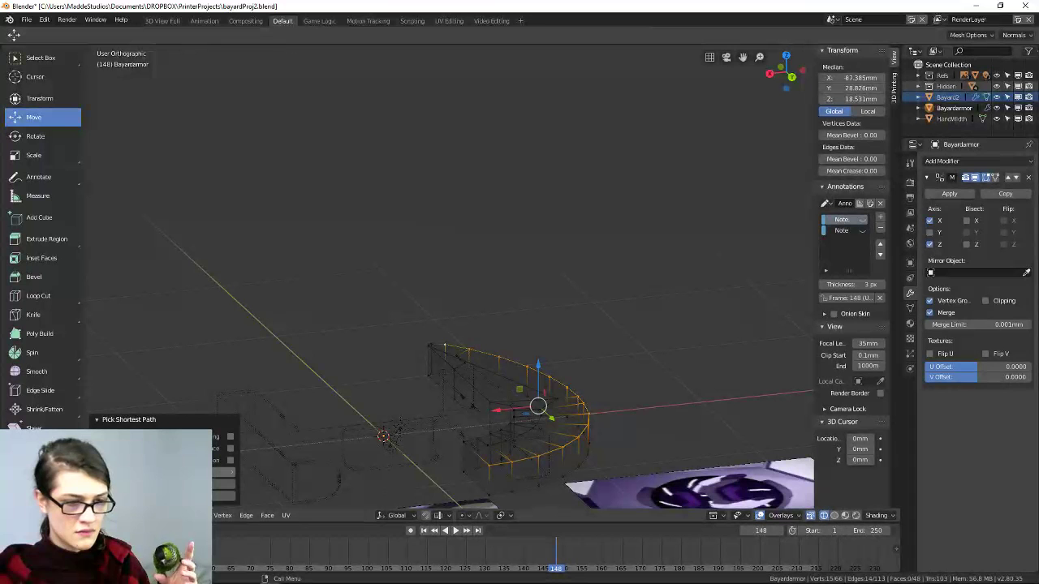
click(468, 516)
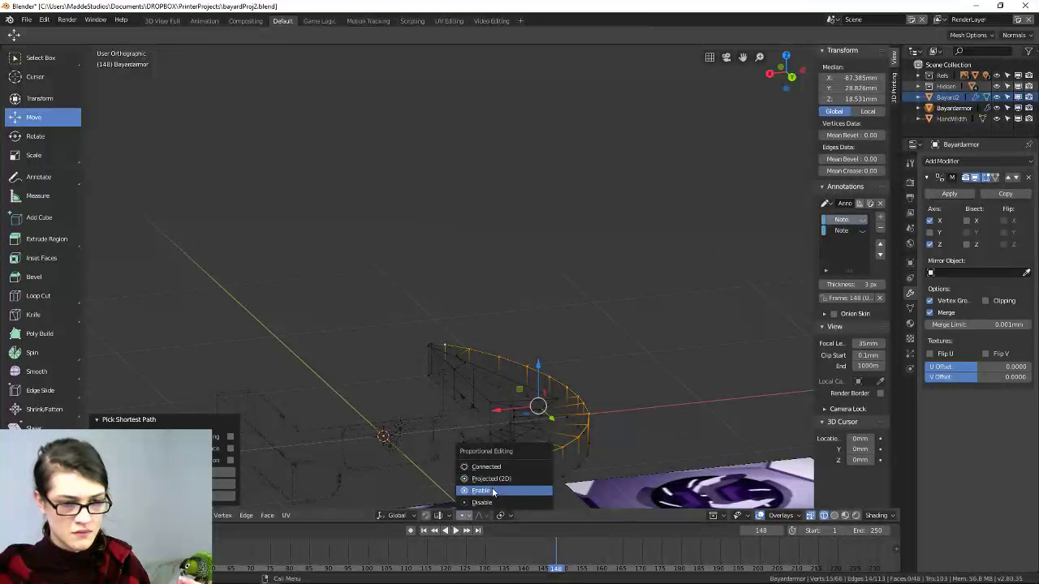
click(487, 491)
click(482, 515)
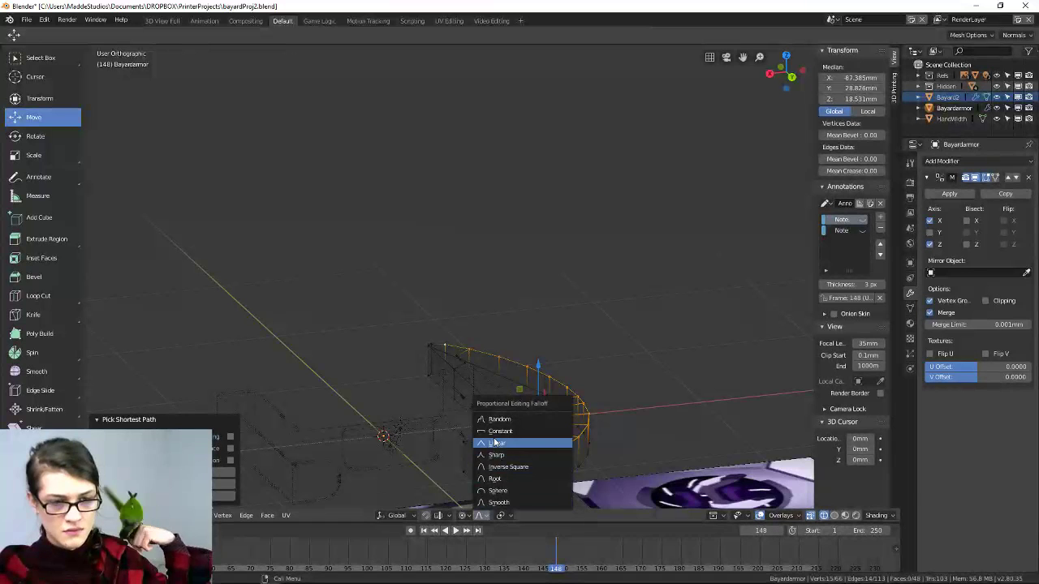
click(495, 443)
Lower the selected outer edge by 9.45 mm along Z, and raise it back by 0.745 mm.
middle_drag(654, 410, 532, 388)
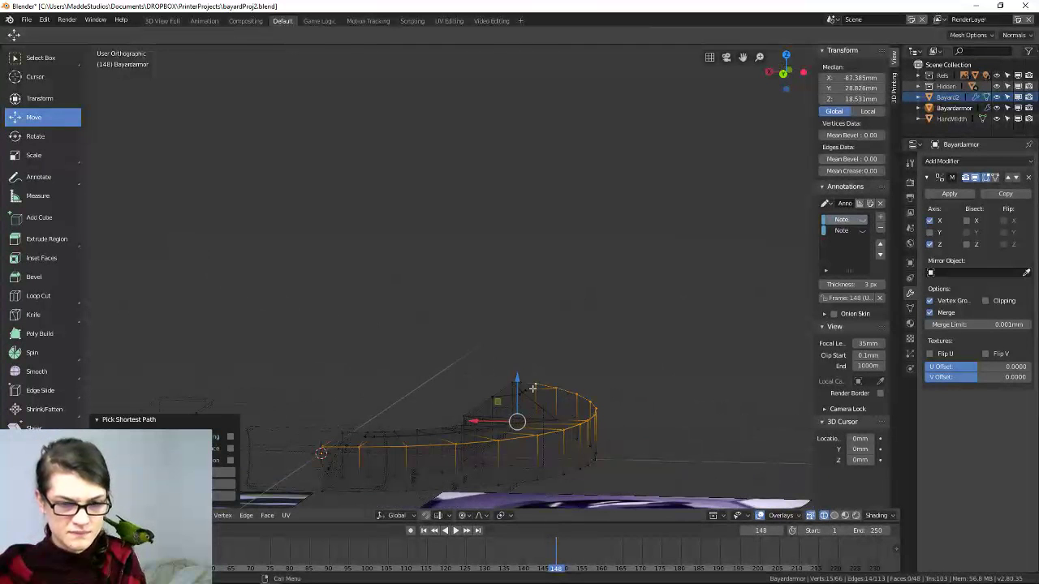
drag(515, 379, 521, 410)
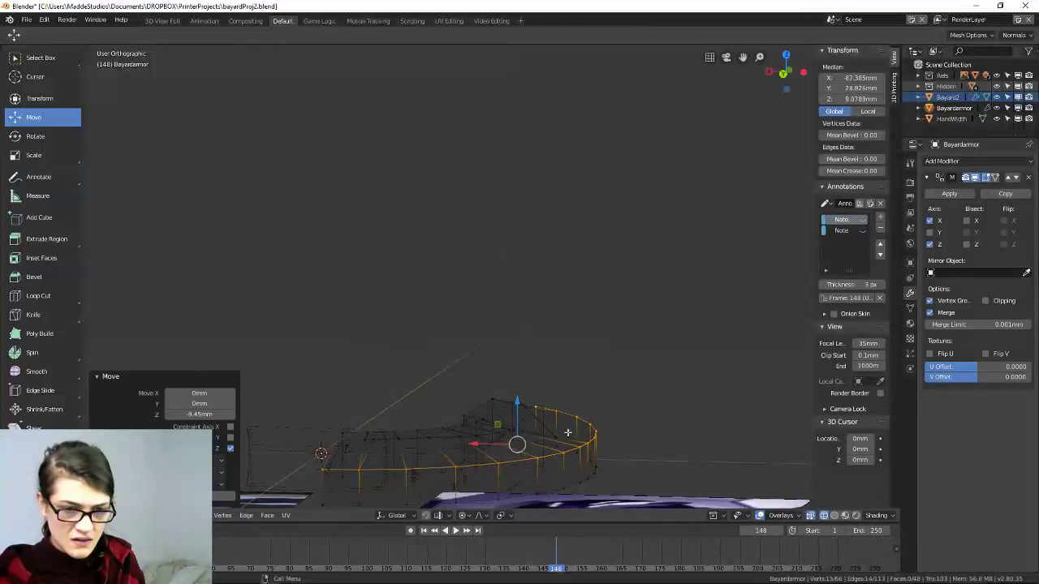
middle_drag(523, 410, 594, 430)
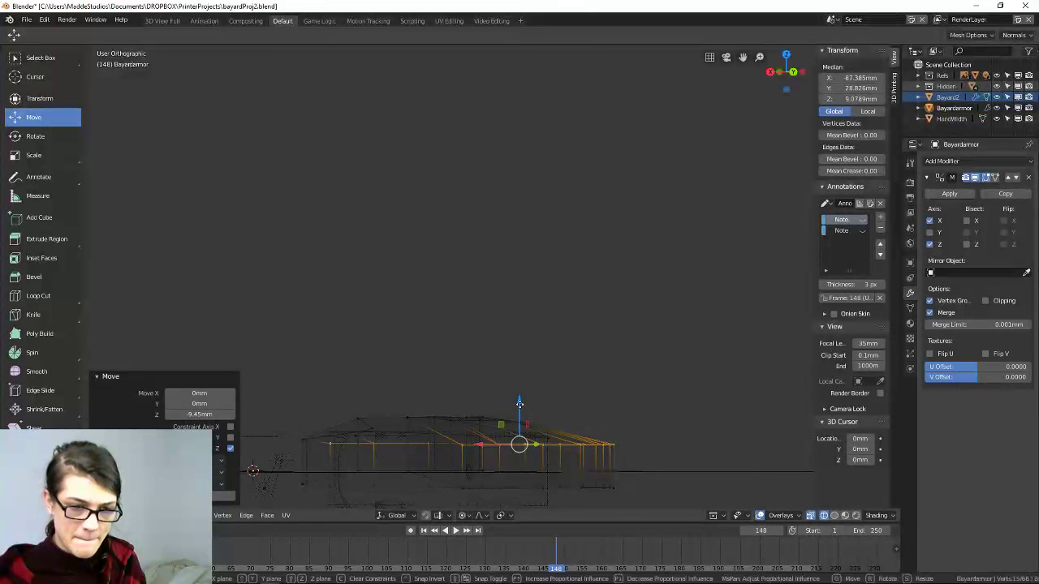
drag(519, 405, 521, 402)
middle_drag(536, 408, 587, 486)
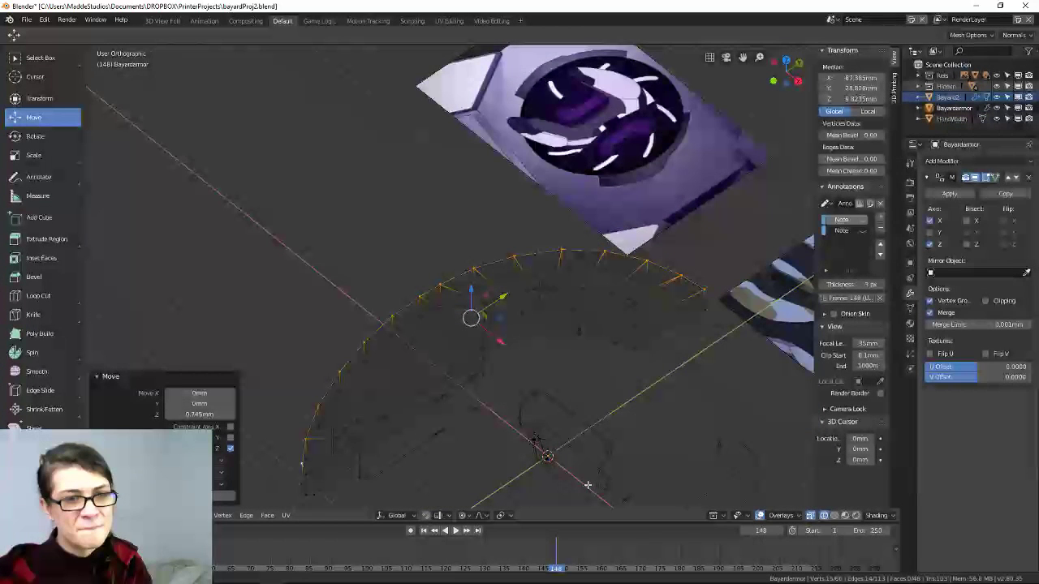
Scale the armor mesh's lower row of vertices along Z by 0.620 with proportional editing disabled.
key(KP_3)
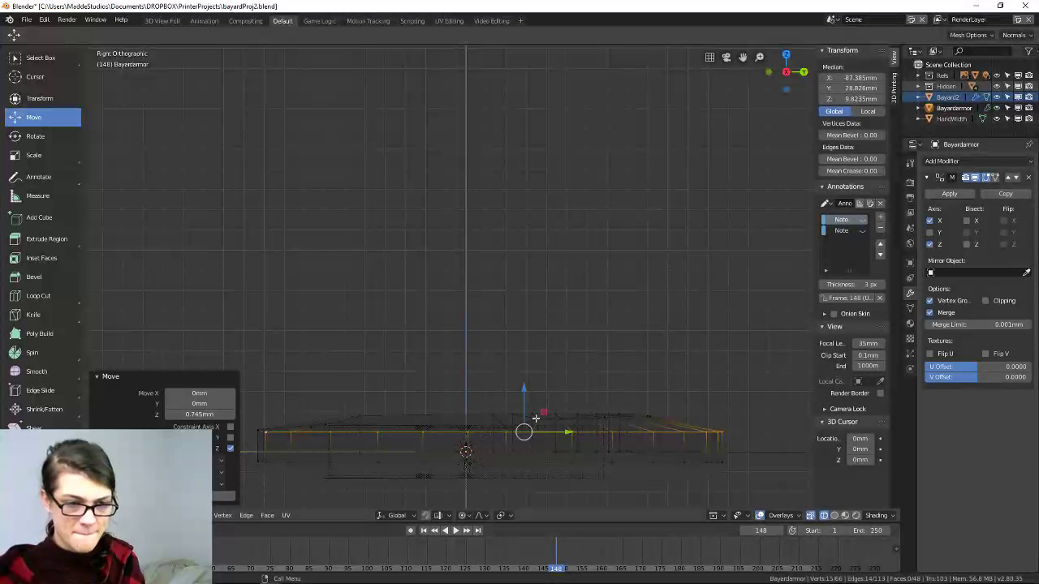
shift+middle_drag(550, 423, 549, 330)
click(514, 399)
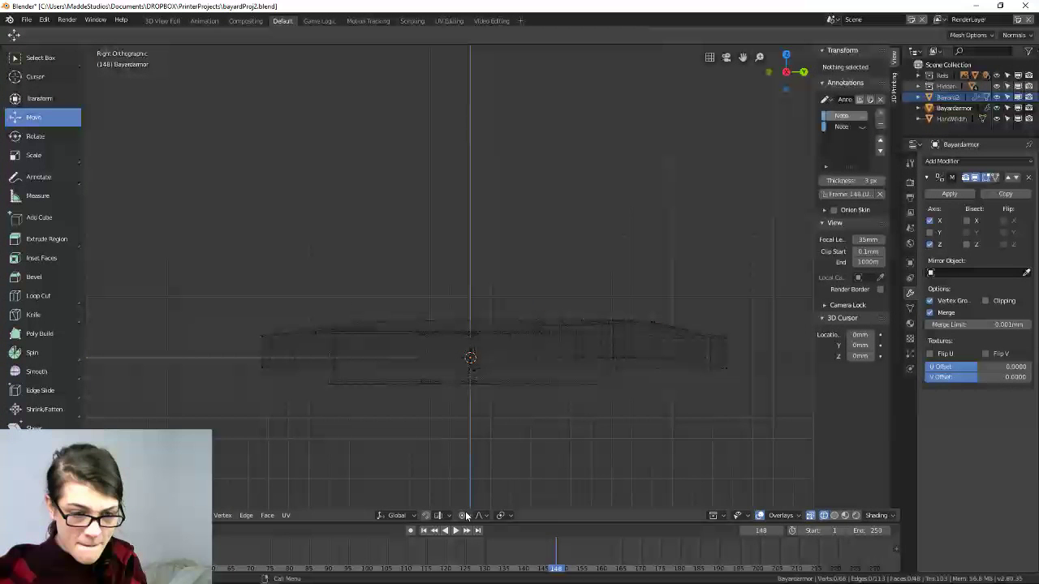
key(ctrl+z)
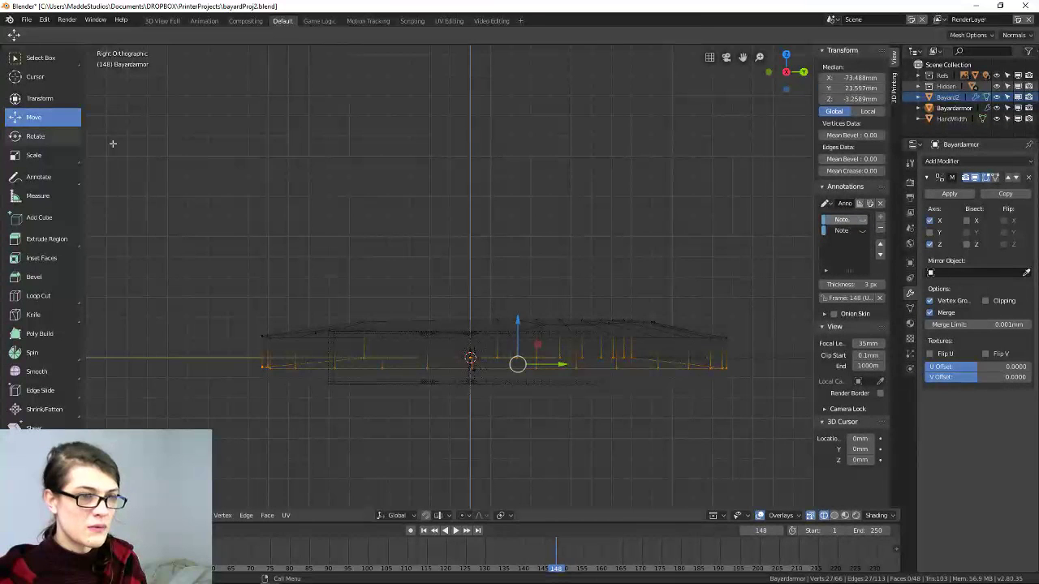
key(s)
click(388, 269)
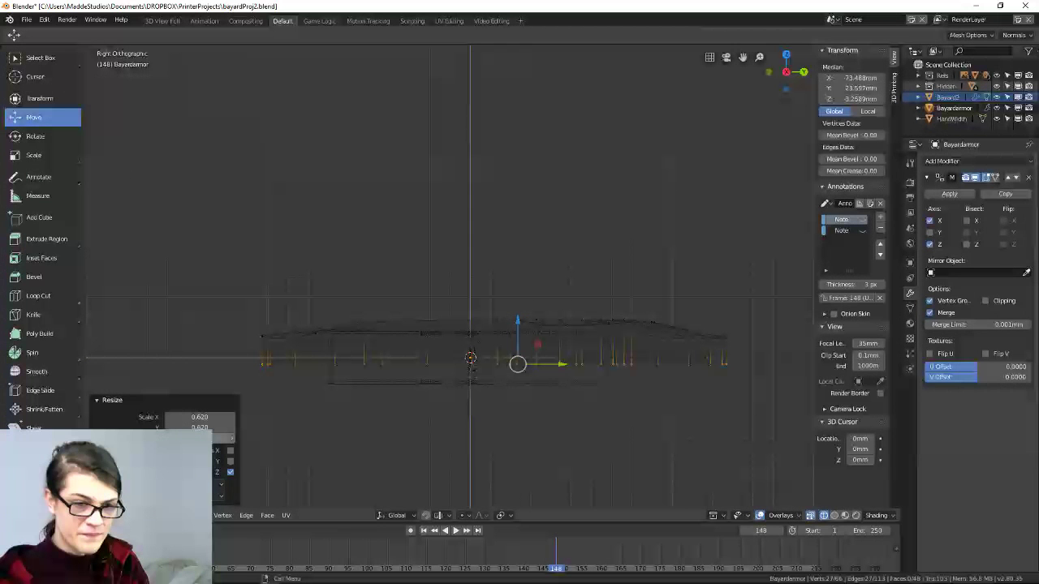
Show the model in solid shading and examine the armor's sloped surface and outer edge from several angles.
mouse_move(471, 358)
middle_down()
mouse_move(500, 324)
mouse_move(500, 292)
mouse_move(419, 359)
mouse_move(505, 375)
mouse_move(496, 371)
mouse_move(567, 344)
mouse_move(533, 284)
mouse_move(491, 417)
mouse_move(573, 370)
mouse_move(605, 425)
mouse_move(665, 413)
mouse_move(670, 352)
mouse_move(644, 408)
mouse_move(483, 363)
mouse_move(405, 384)
middle_up()
key(z)
click(501, 349)
scroll(502, 347, up, 3)
middle_drag(560, 367, 376, 386)
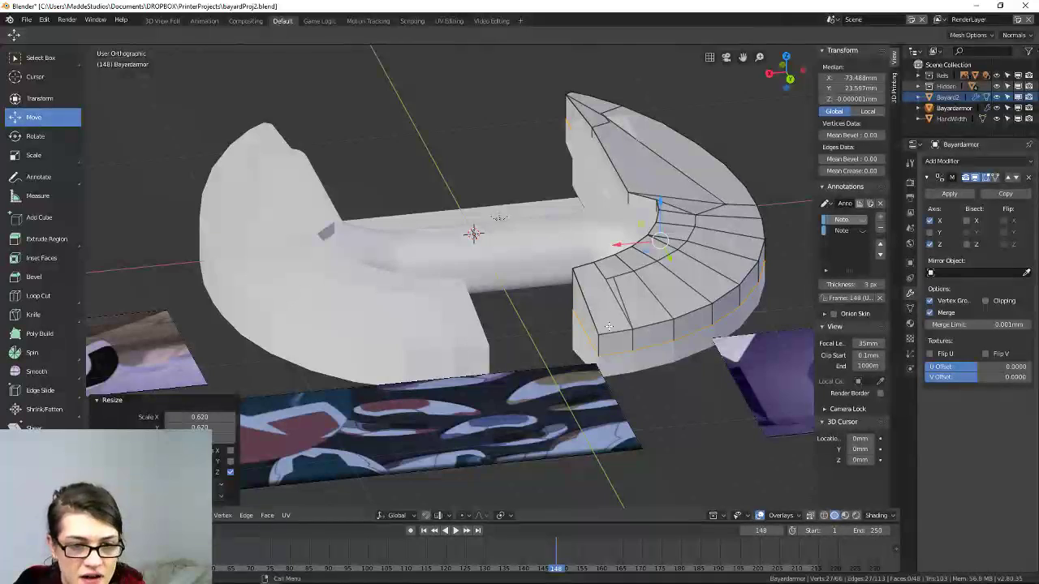
middle_drag(653, 332, 671, 328)
middle_drag(656, 333, 568, 337)
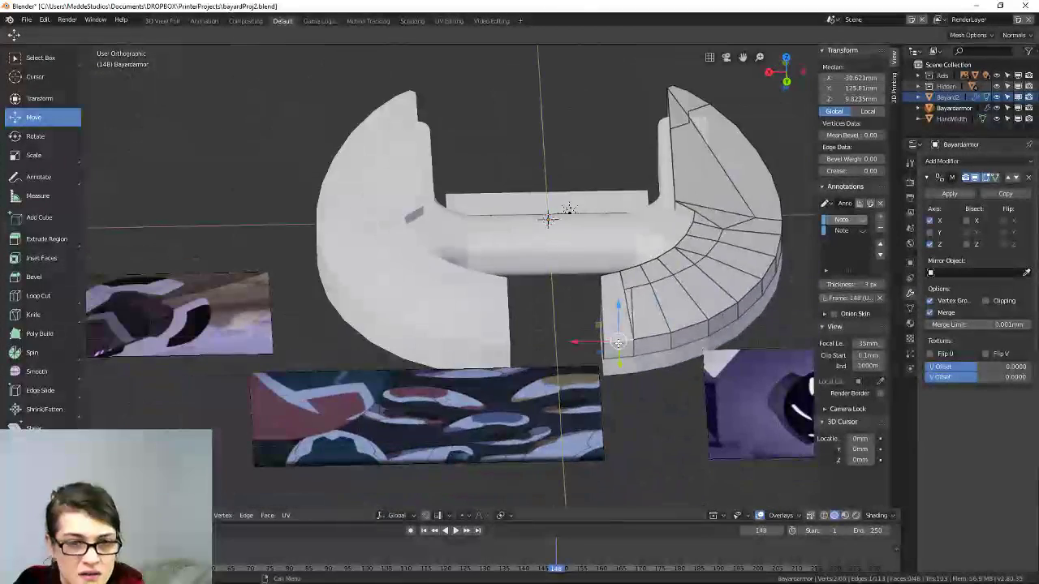
middle_drag(702, 337, 322, 337)
scroll(327, 365, up, 3)
middle_drag(467, 424, 760, 294)
middle_drag(511, 297, 649, 309)
Switch the viewport to rendered shading and examine the armor's narrow tip.
key(ctrl+Tab)
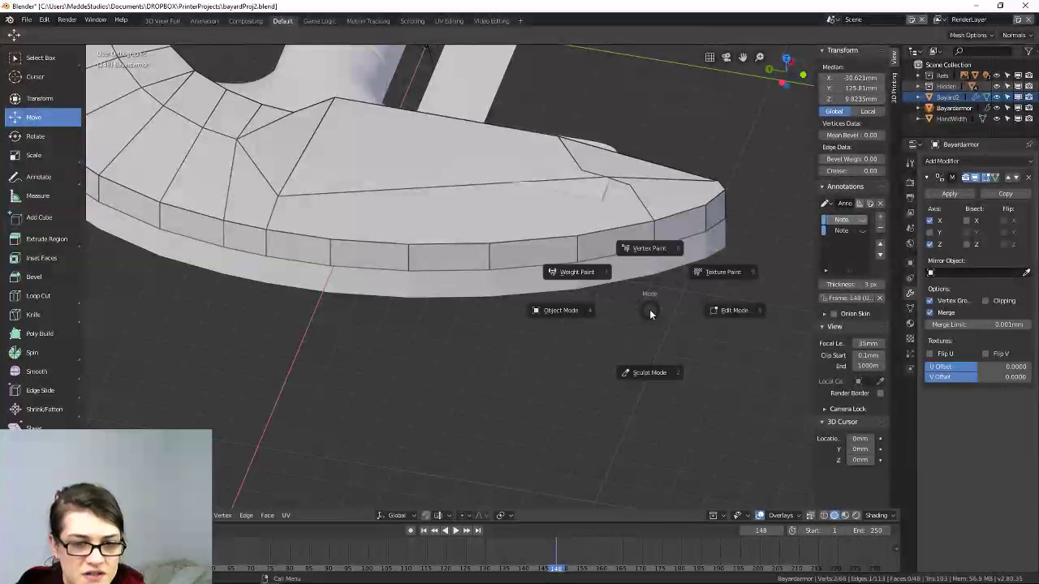
click(748, 403)
key(z)
click(734, 334)
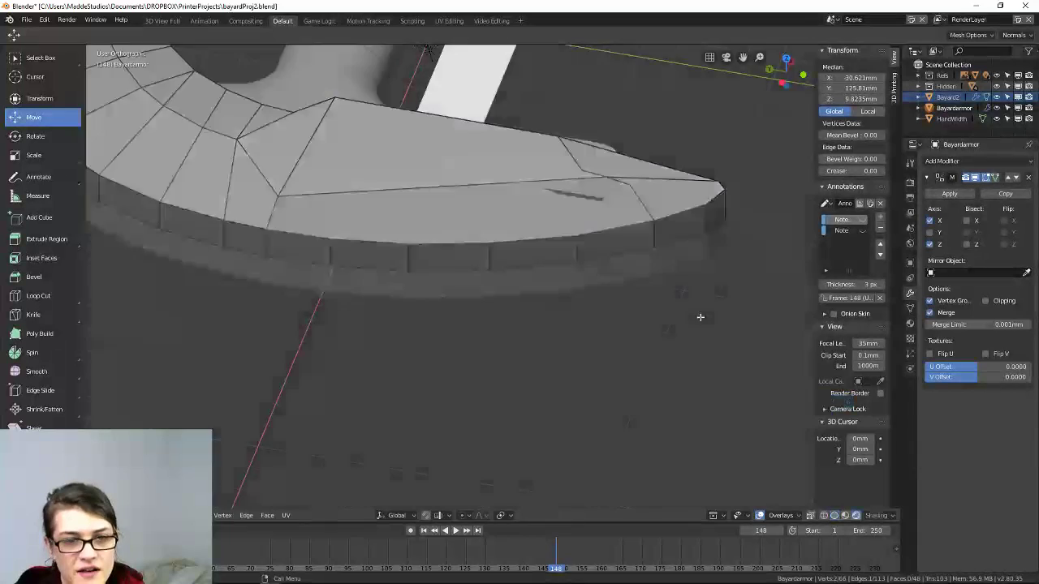
middle_drag(672, 304, 519, 266)
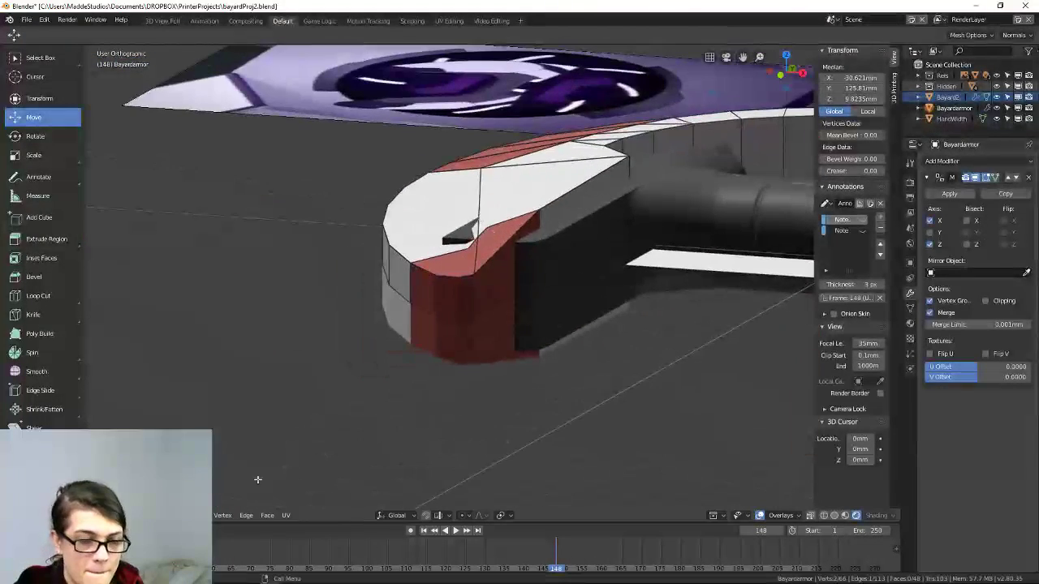
Select the two end vertices of the tip's inner top edge and subdivide that edge with one cut.
click(486, 224)
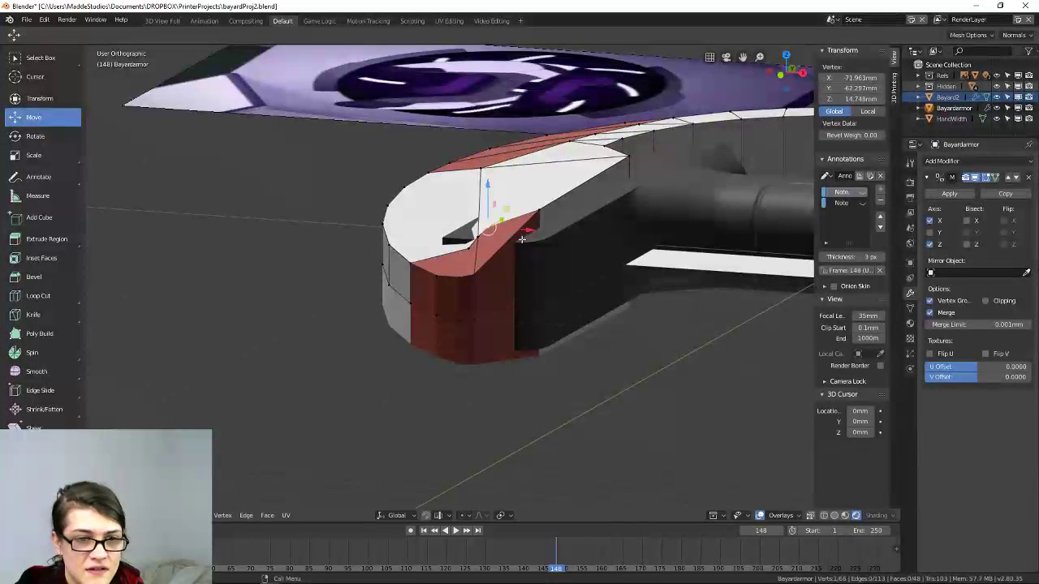
middle_drag(486, 224, 514, 246)
middle_drag(353, 258, 364, 264)
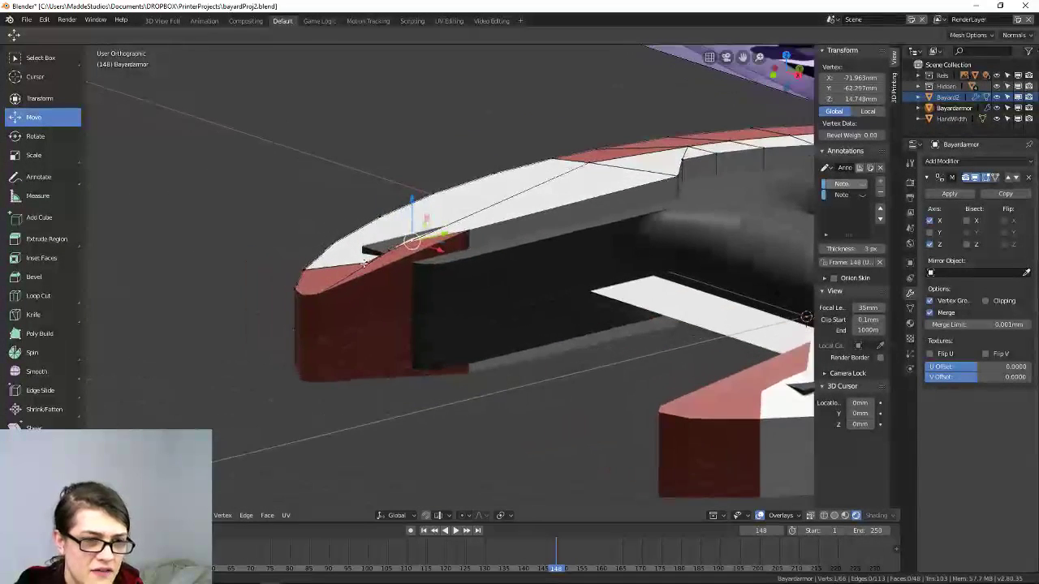
click(317, 297)
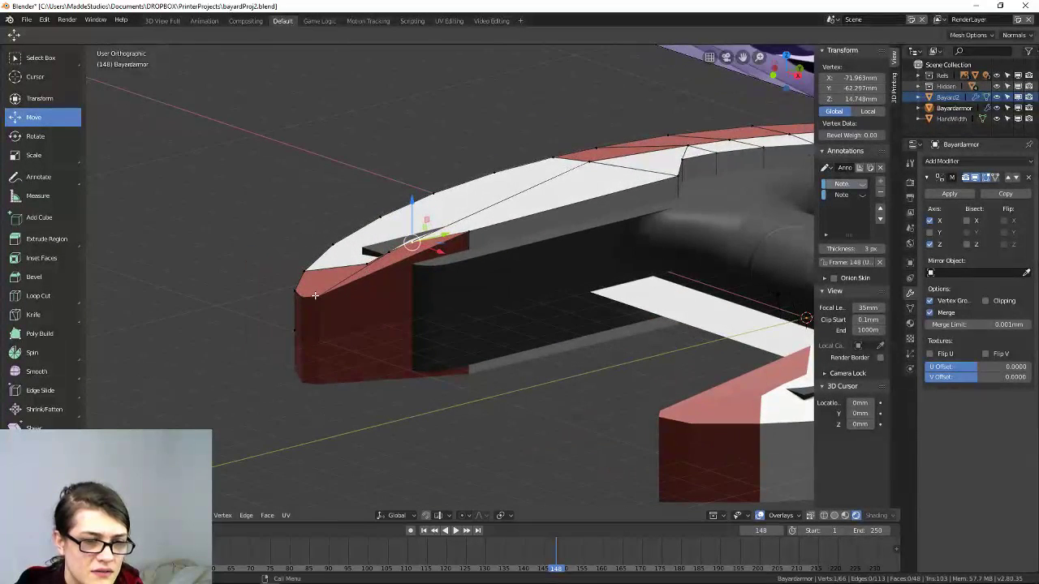
shift+click(469, 239)
middle_drag(469, 239, 492, 289)
right_click(492, 289)
click(485, 290)
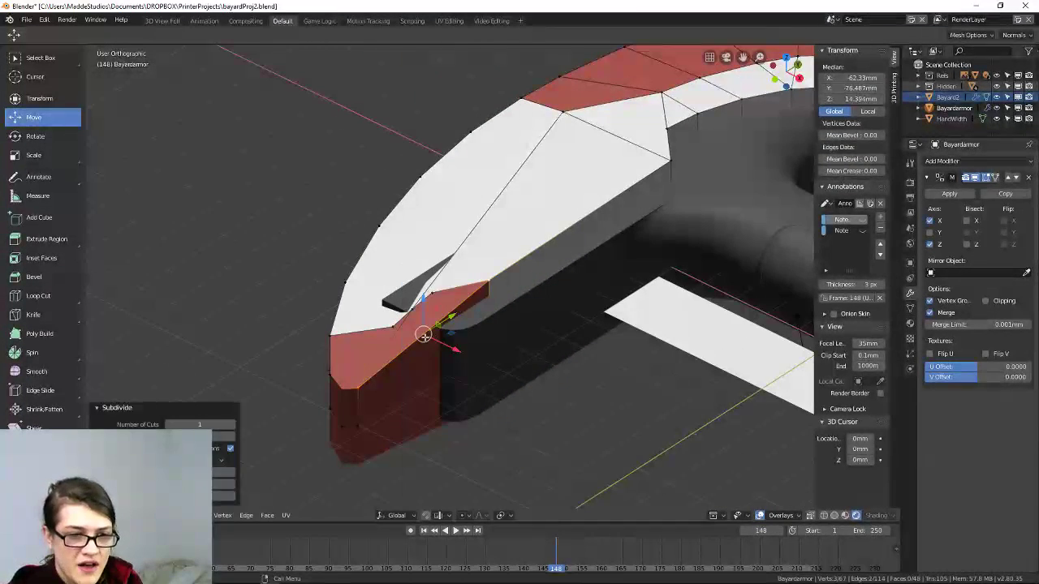
Shift the subdivided tip edge by -0.0676 mm along X and try raising it along Z.
drag(424, 334, 427, 336)
middle_drag(439, 326, 704, 294)
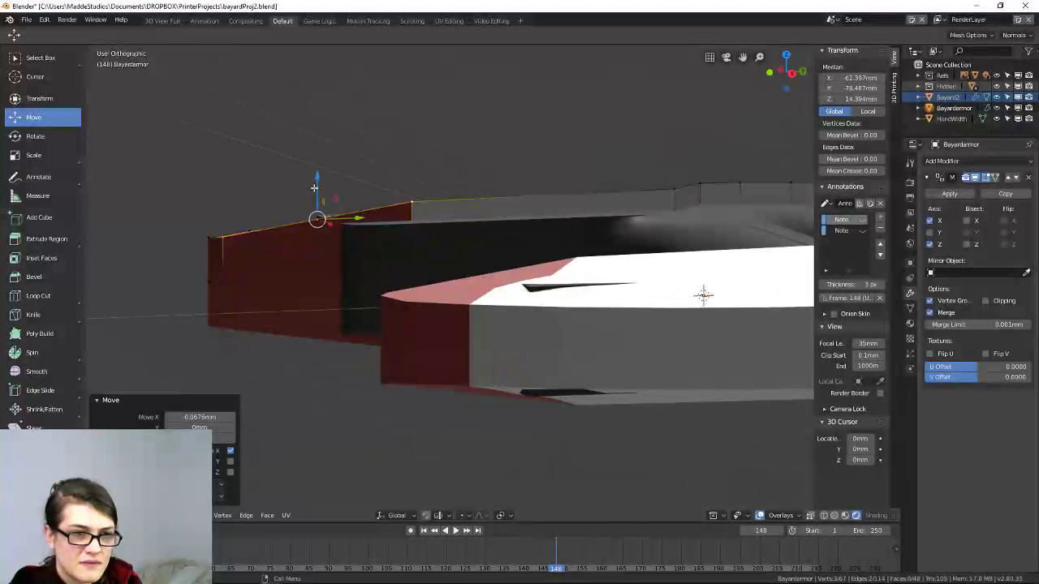
drag(315, 185, 323, 168)
key(ctrl+z)
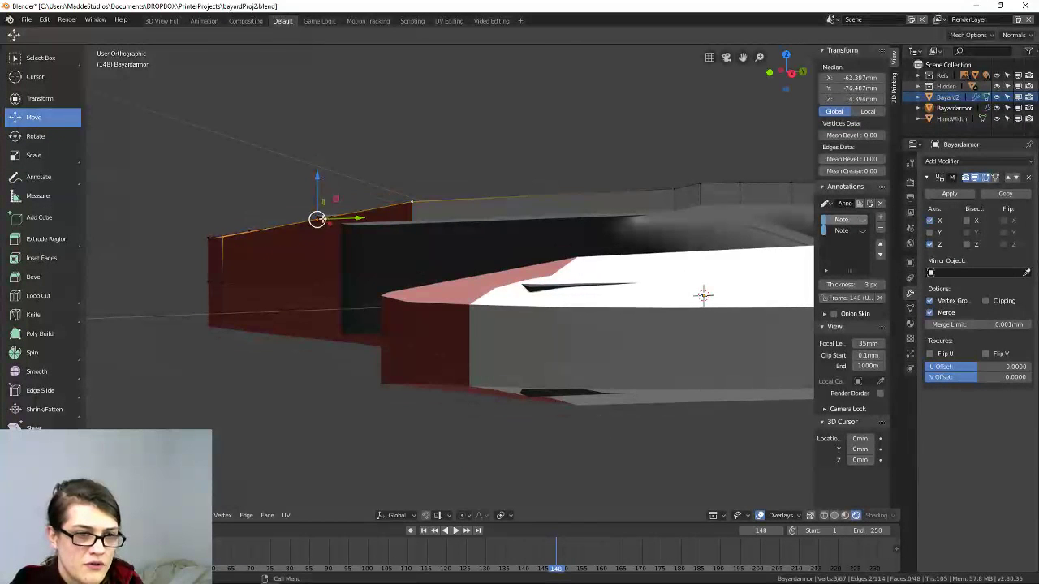
Select the vertex at the middle of the subdivided tip edge and raise it along Z to about 17.1 mm.
click(41, 58)
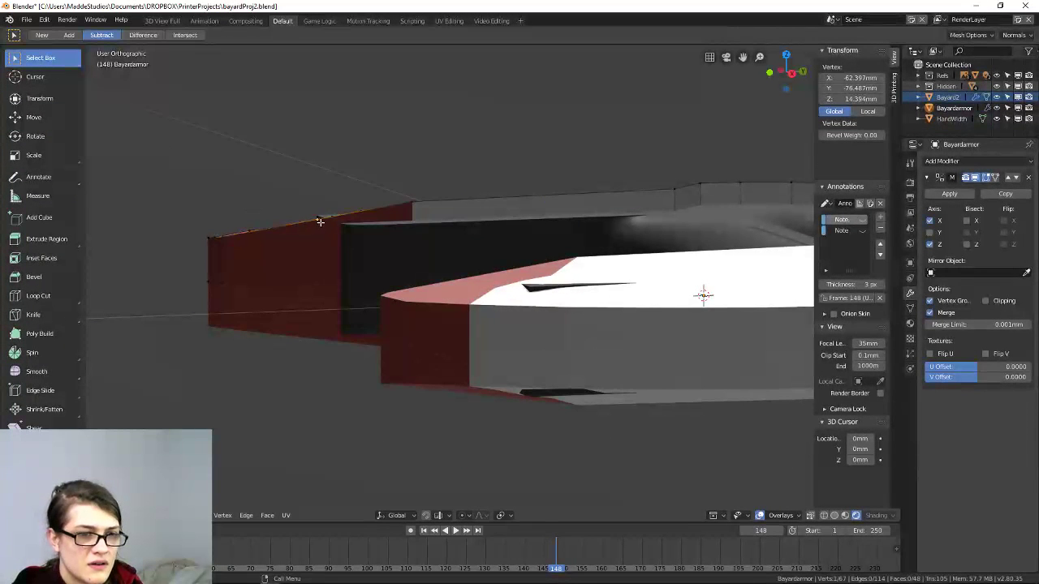
click(316, 219)
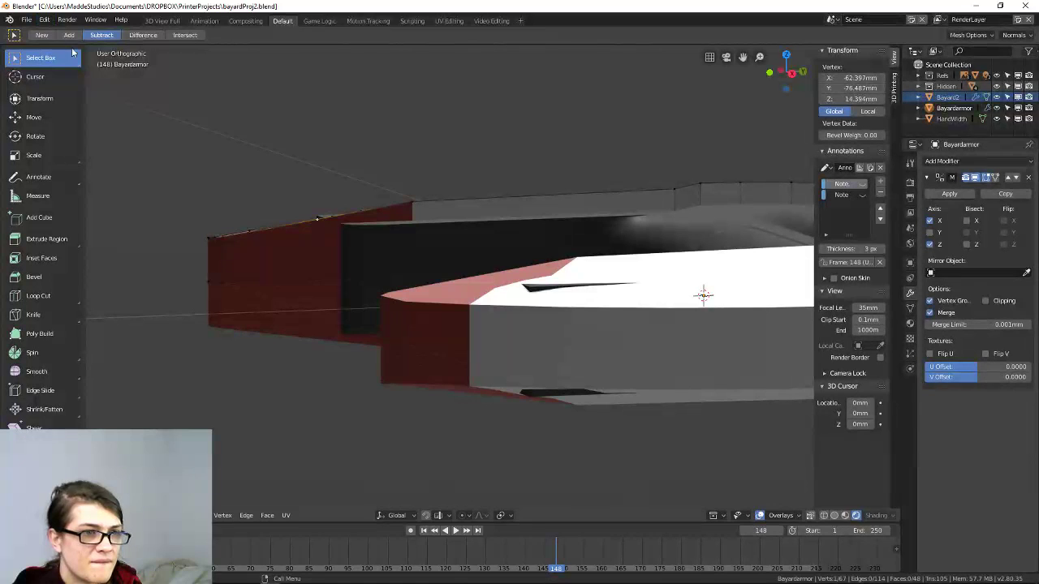
click(42, 35)
key(g)
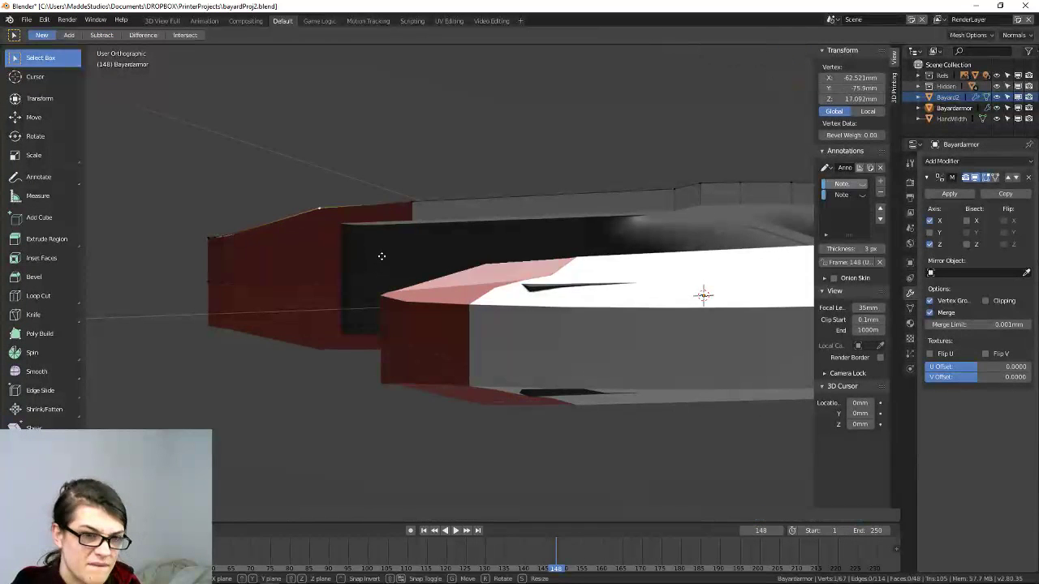
key(z)
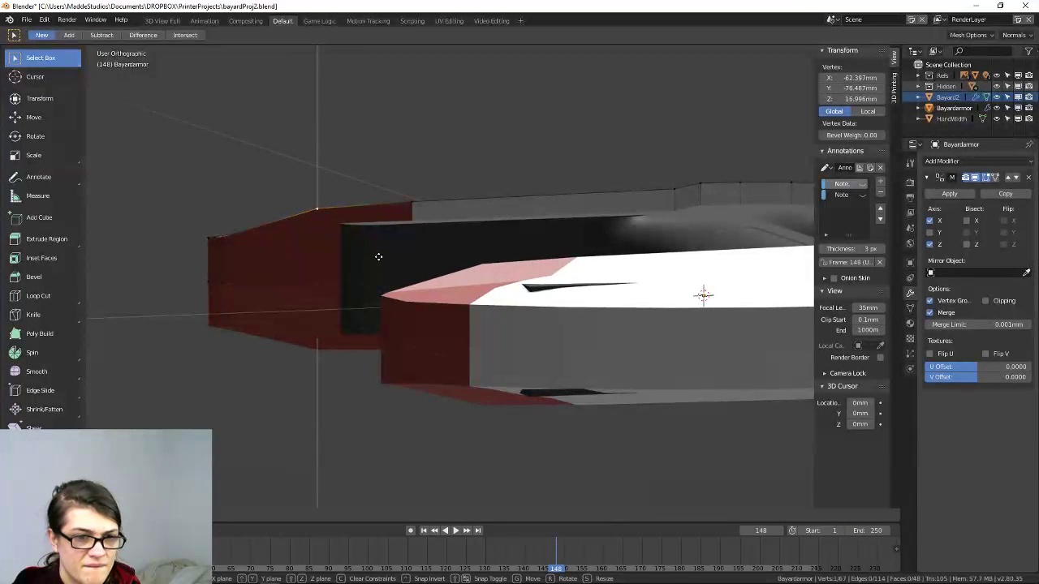
click(378, 257)
Subdivide the edge from the raised vertex toward the tip end and raise its new middle vertex along Z to about 15.9 mm.
middle_drag(378, 255, 355, 289)
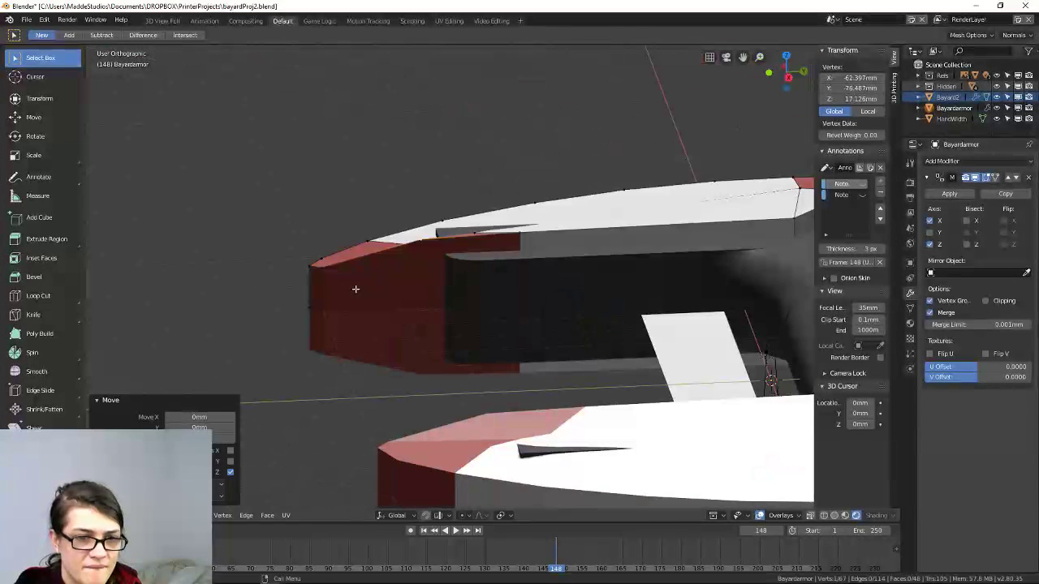
shift+click(326, 269)
right_click(377, 295)
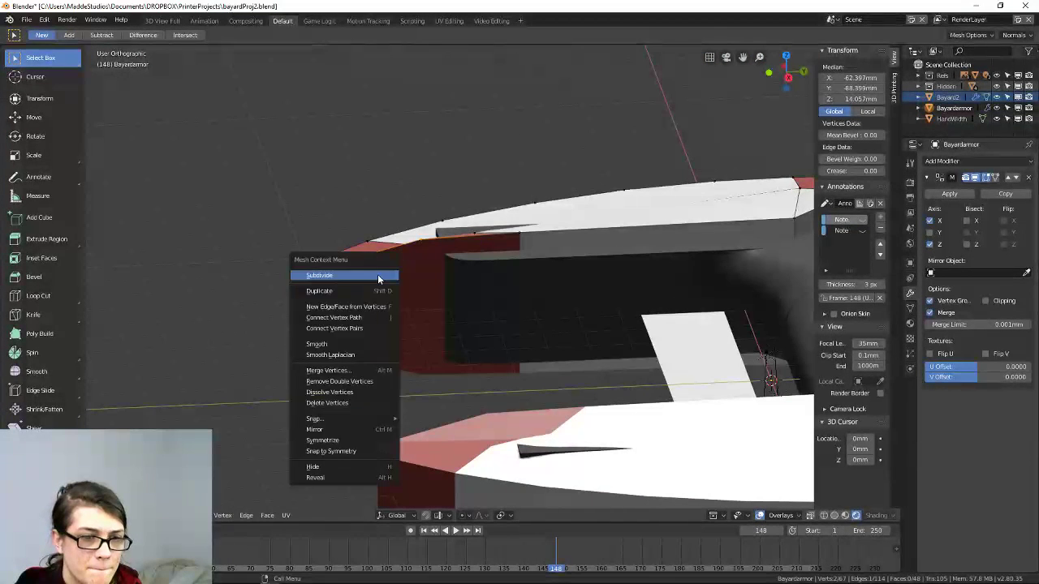
click(382, 274)
click(372, 258)
middle_drag(408, 262, 413, 243)
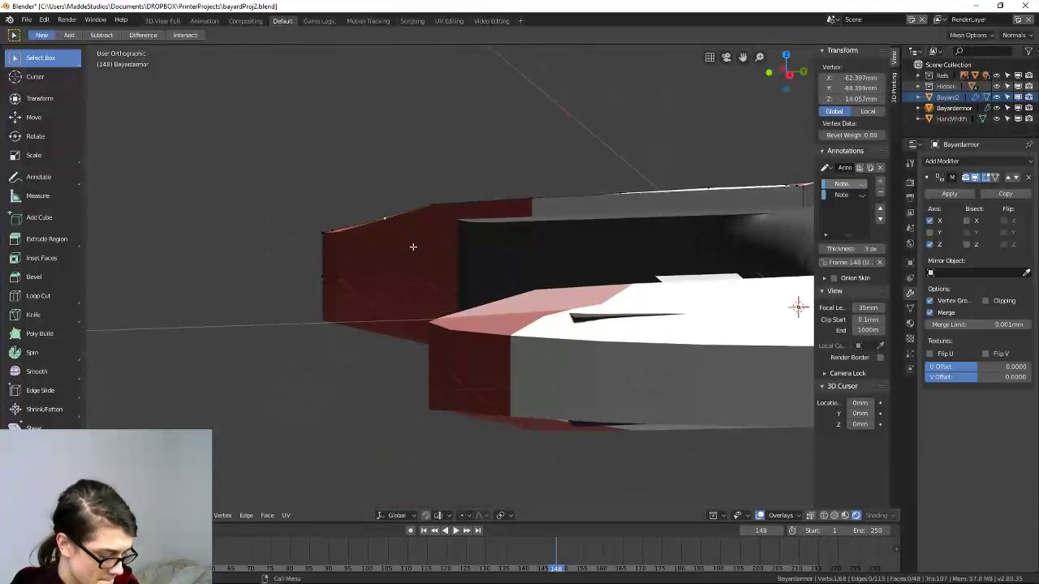
key(g)
key(z)
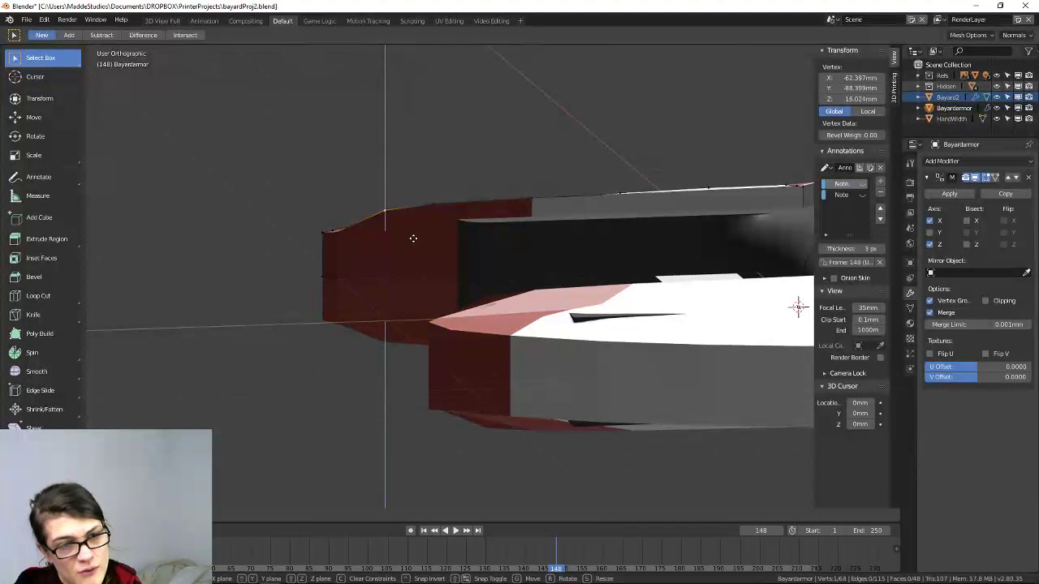
click(412, 239)
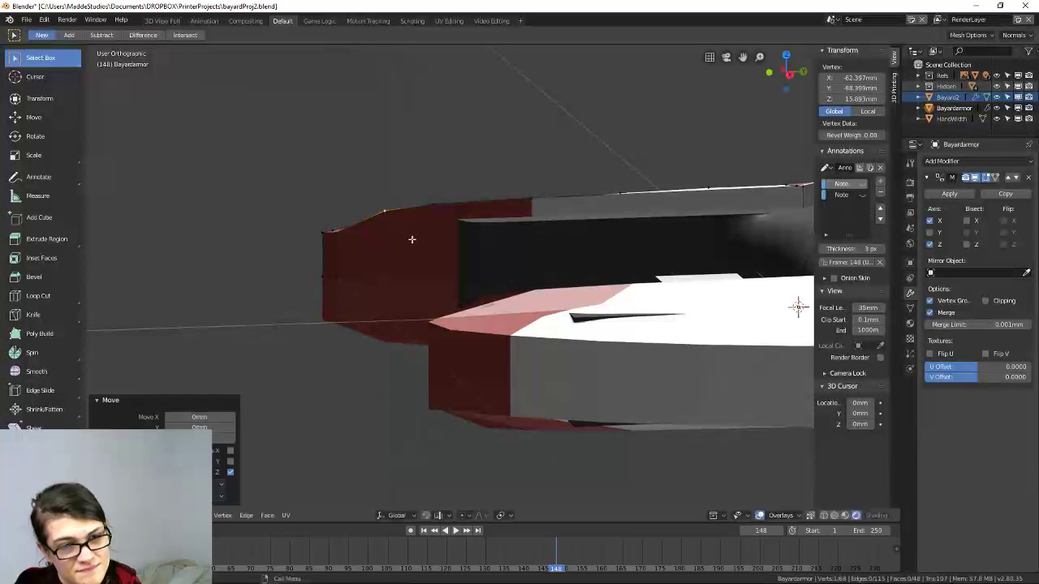
Raise the top inner corner vertex near the tip's end along Z to about 13 mm.
click(337, 234)
middle_drag(337, 233, 406, 254)
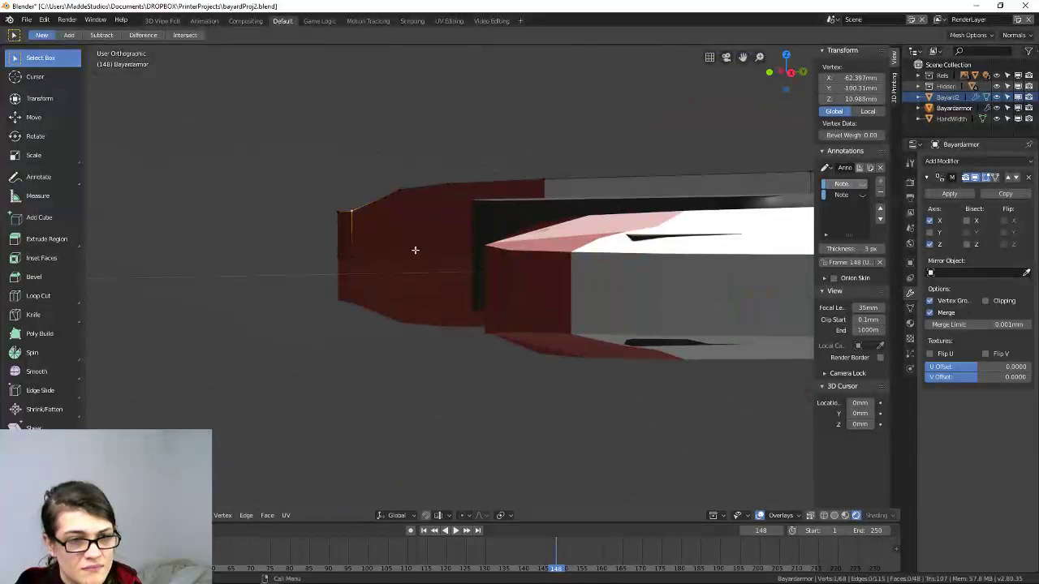
key(g)
key(z)
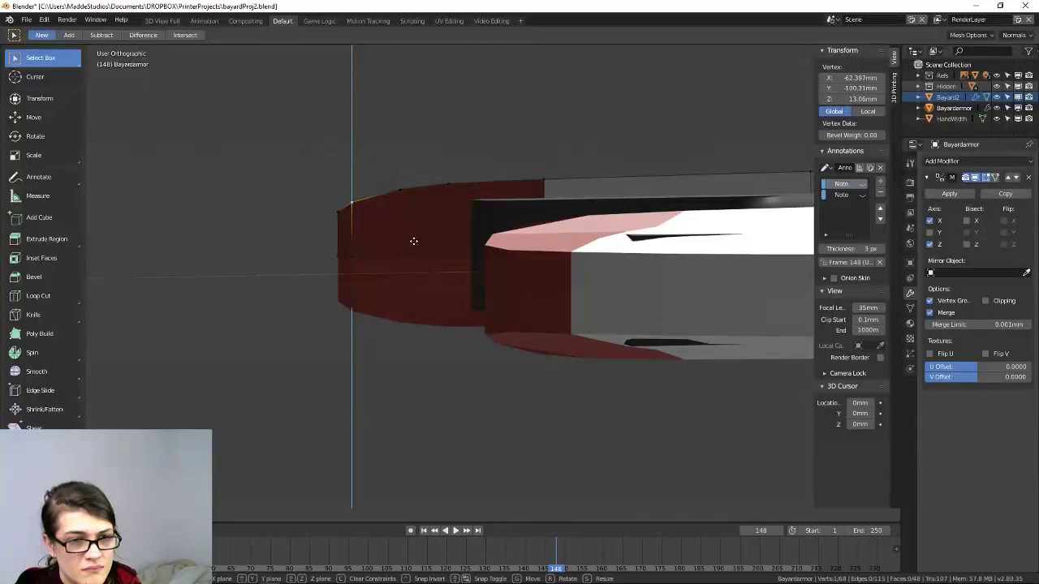
click(414, 241)
Lower the outermost top vertex of the tip along Z to about 6.2 mm.
middle_drag(414, 241, 425, 278)
scroll(311, 226, up, 1)
key(g)
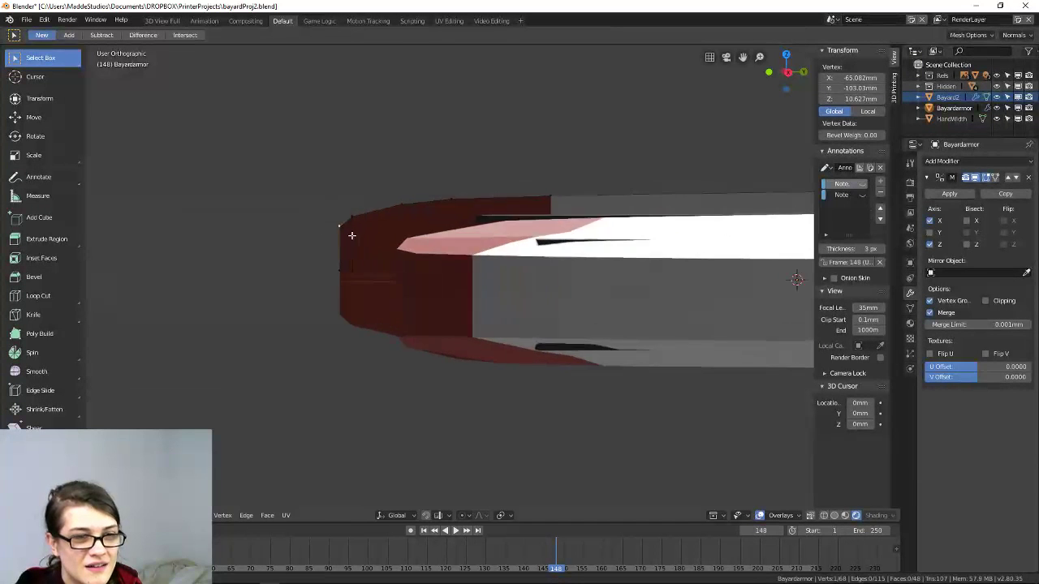
key(z)
click(347, 255)
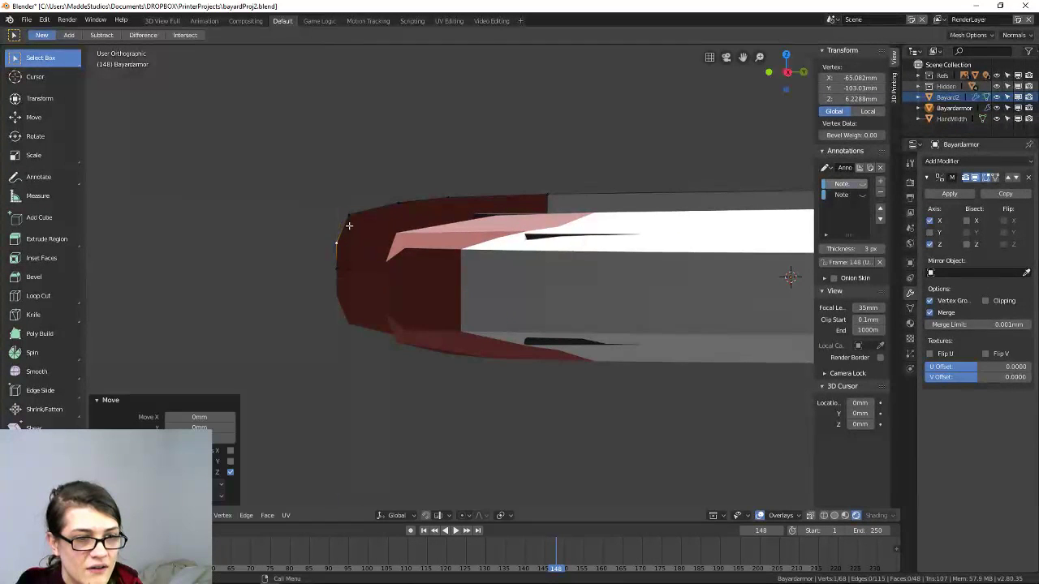
Move the next two vertices of the tip's top edge inward to heights of about 12.2 mm and 15.4 mm, rounding the profile.
click(350, 225)
key(g)
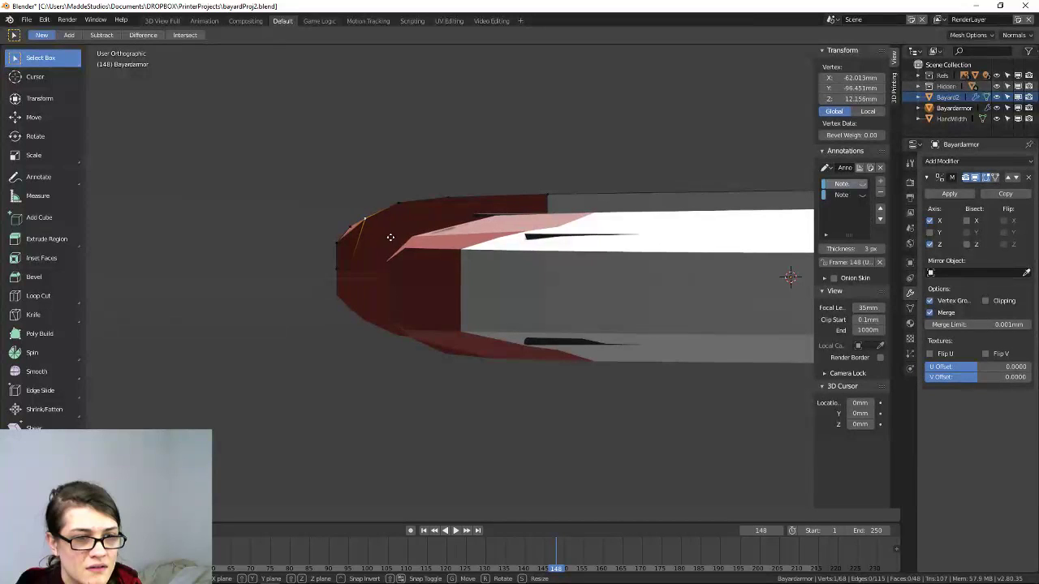
click(391, 237)
click(396, 204)
key(g)
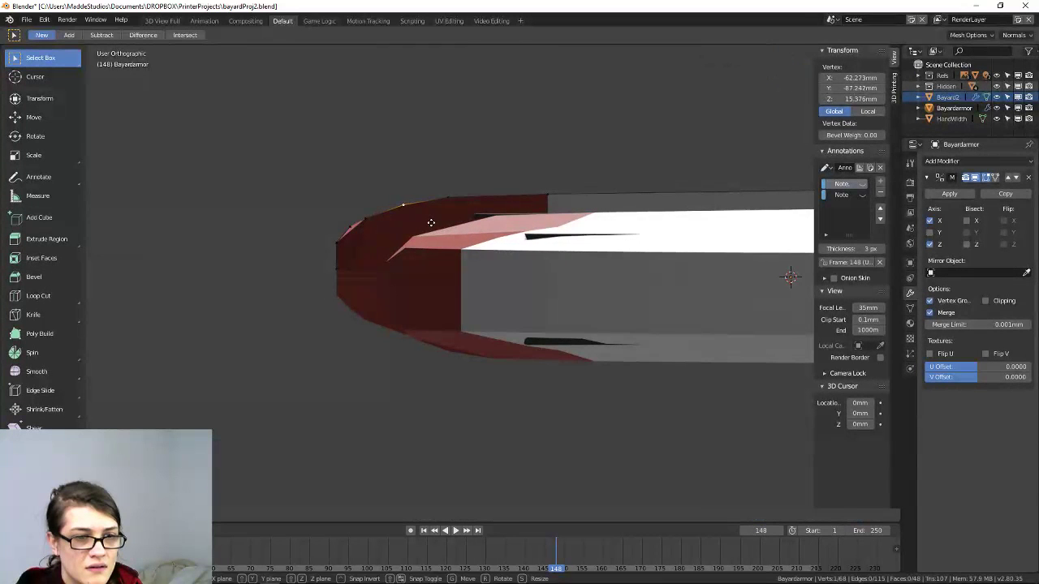
click(431, 223)
Select the four vertices along the tip's curved top edge, outermost one last, and set the pivot point to Active Element.
middle_drag(431, 223, 498, 282)
scroll(451, 264, up, 3)
scroll(627, 310, down, 3)
scroll(568, 243, up, 3)
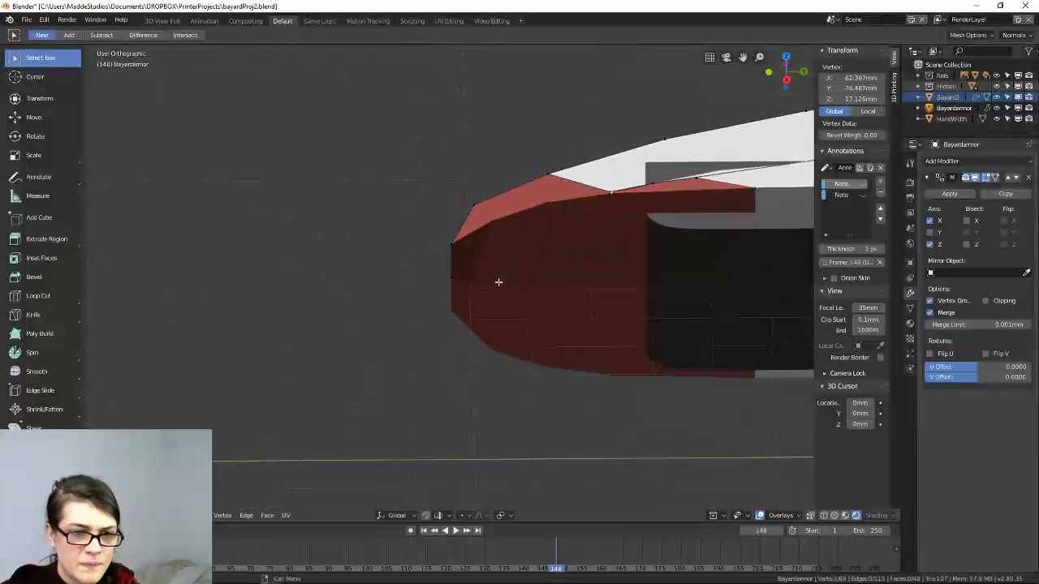
shift+click(528, 208)
shift+click(482, 231)
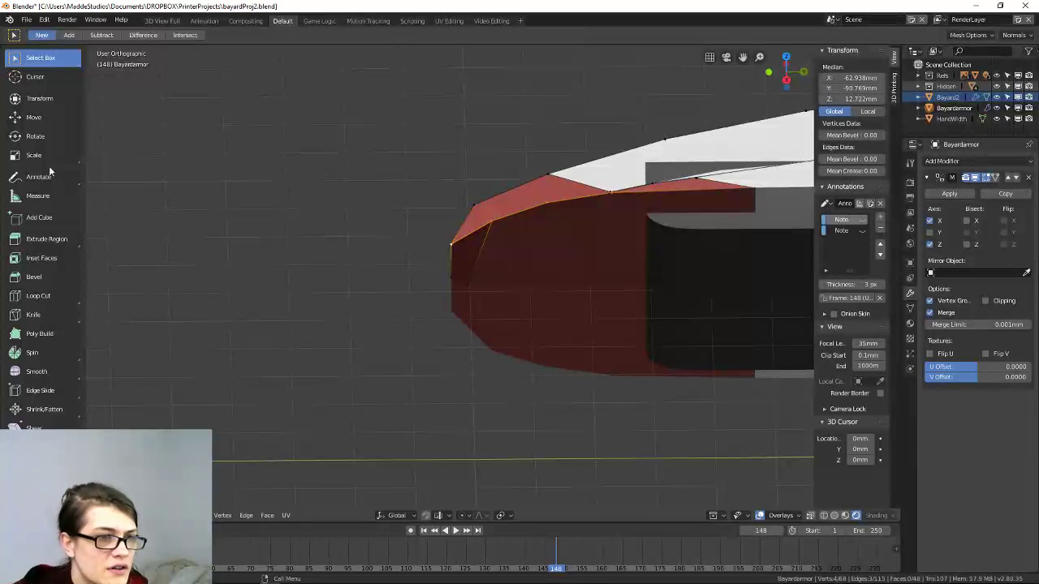
click(465, 517)
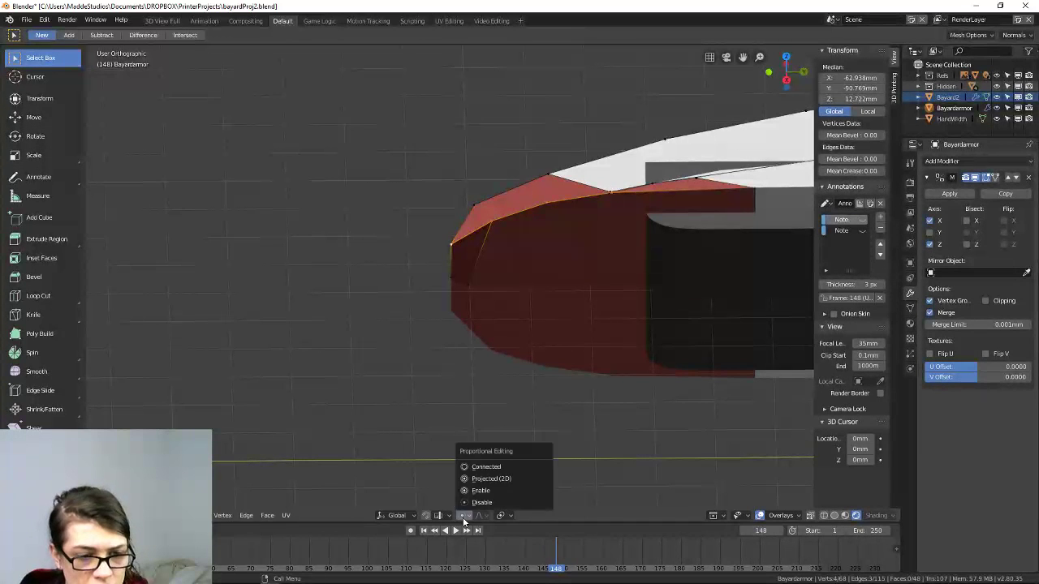
click(500, 515)
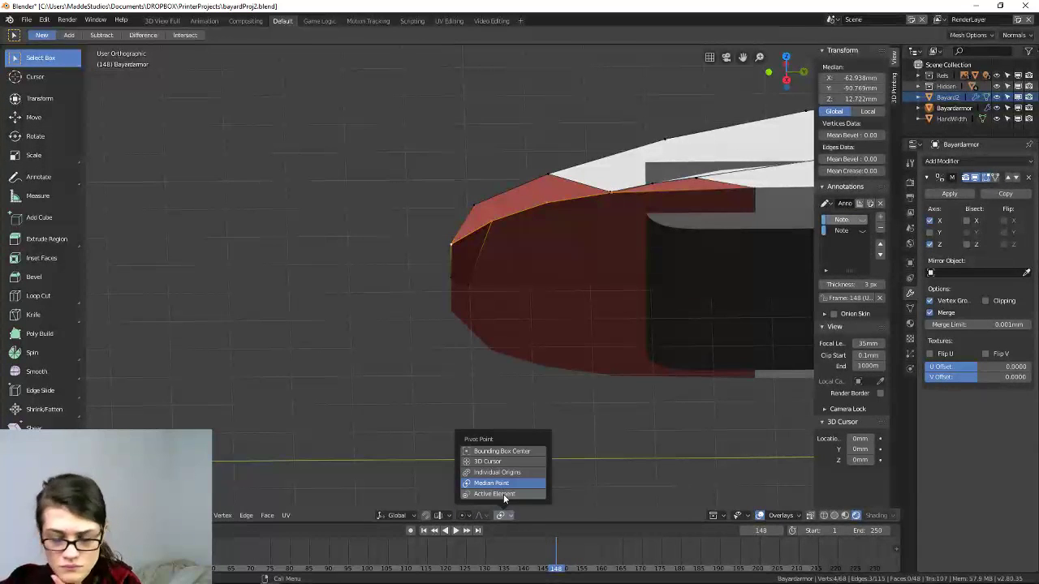
click(495, 493)
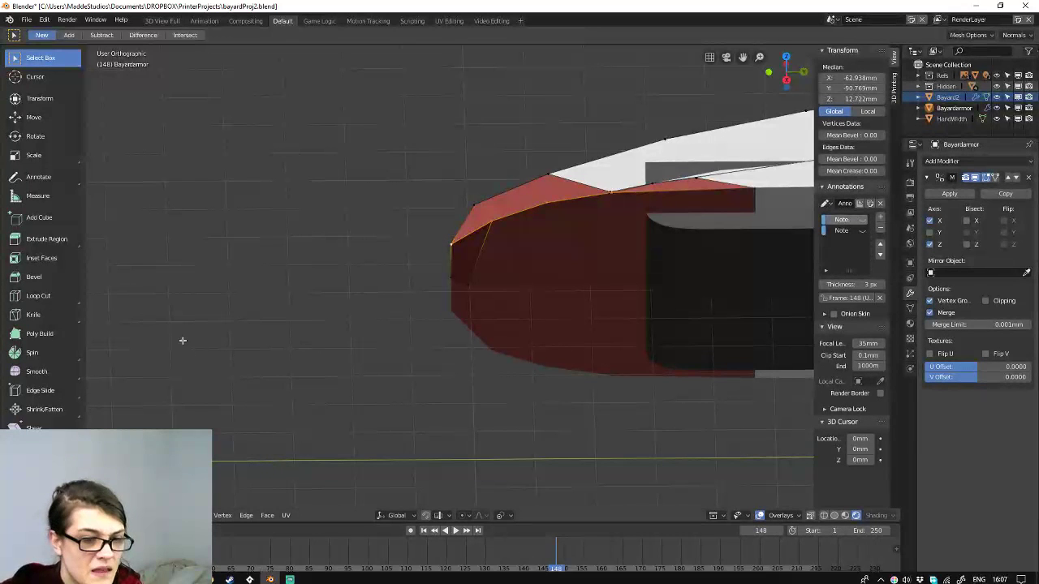
Scale the selected tip edge vertices along Y by a factor of 0.502 and inspect the rounded profile.
key(g)
key(y)
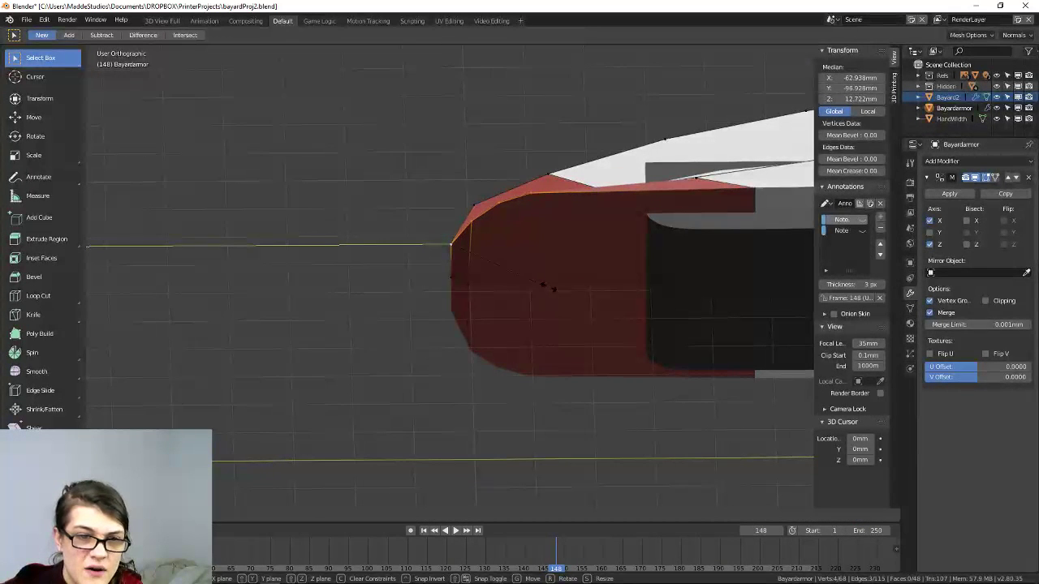
click(552, 289)
scroll(568, 290, down, 5)
middle_drag(568, 289, 518, 267)
scroll(580, 313, down, 4)
scroll(649, 280, up, 6)
scroll(459, 261, down, 3)
scroll(551, 301, up, 3)
scroll(508, 262, up, 3)
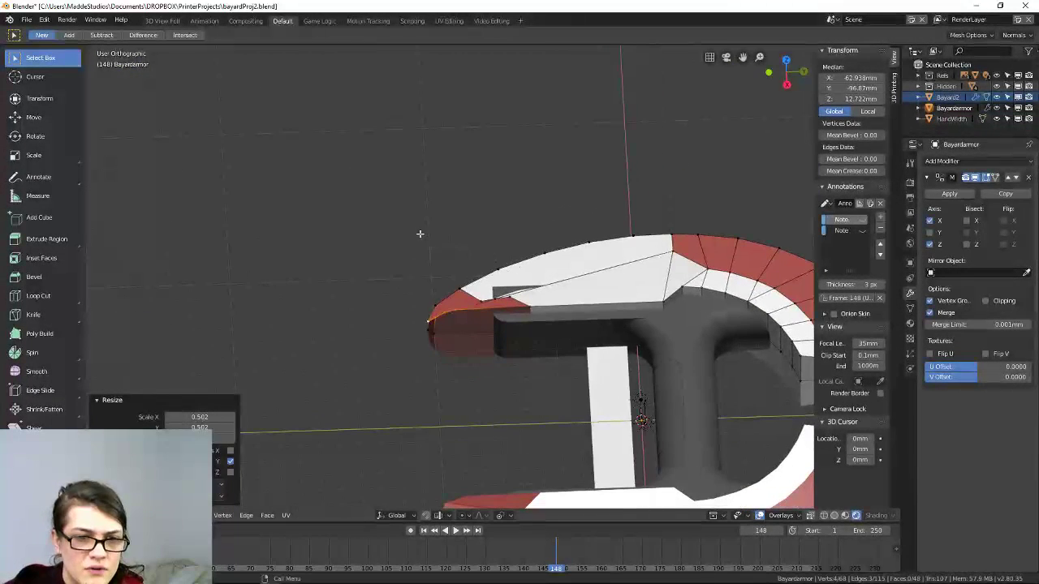
Select the whole tip section through the mesh in wireframe and scale it along Y by 1.073 in solid shading.
drag(394, 217, 618, 358)
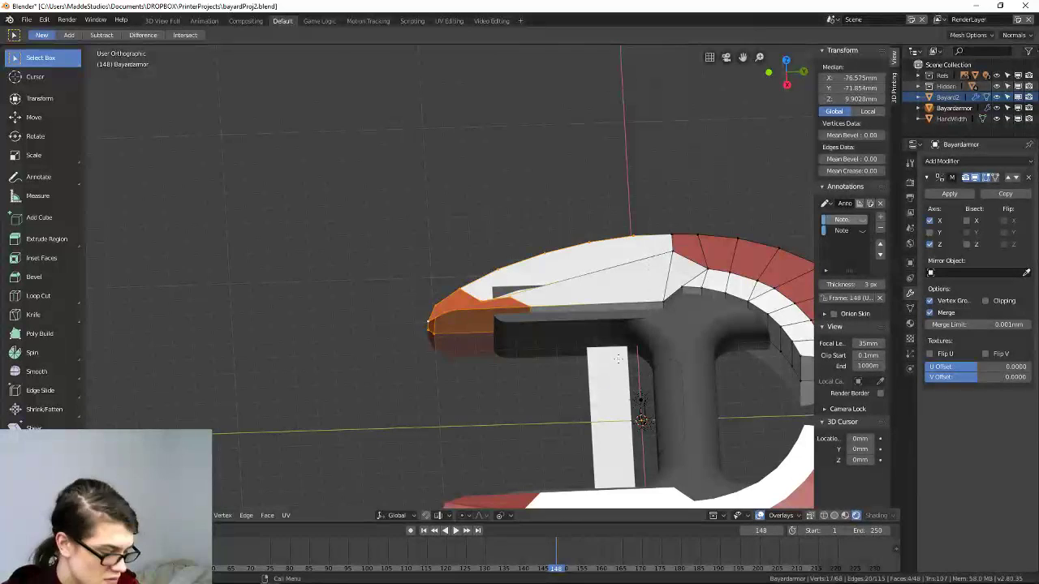
click(580, 354)
mouse_move(382, 186)
mouse_down()
mouse_move(638, 359)
mouse_move(654, 359)
mouse_move(647, 372)
mouse_up()
key(z)
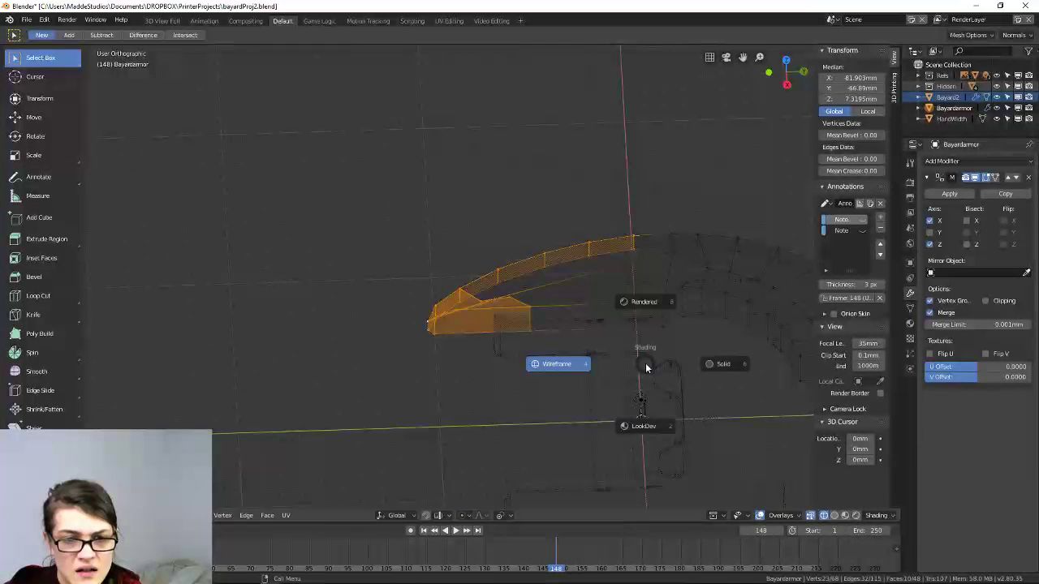
click(695, 367)
key(s)
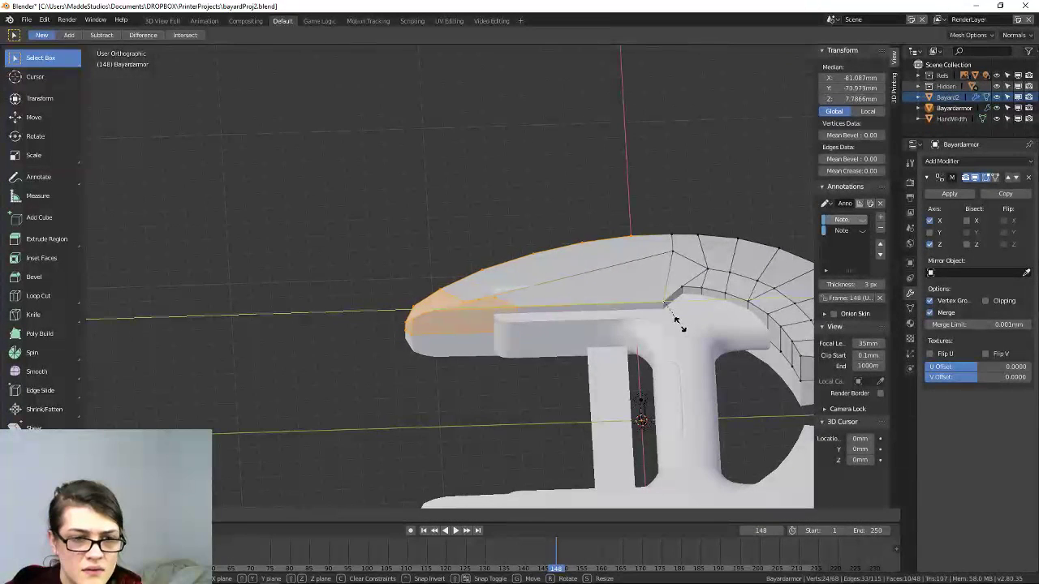
click(670, 325)
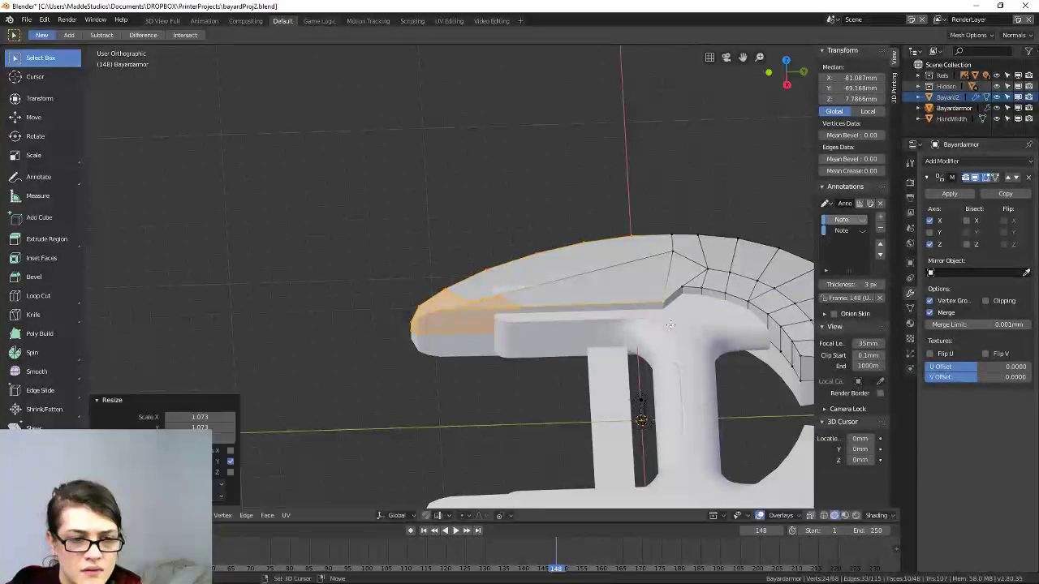
Switch to rendered shading and examine the whole armor against the reference images from the top view.
mouse_move(572, 327)
middle_down()
mouse_move(652, 395)
mouse_move(593, 297)
mouse_move(560, 325)
mouse_move(564, 357)
mouse_move(549, 375)
middle_up()
key(z)
click(545, 329)
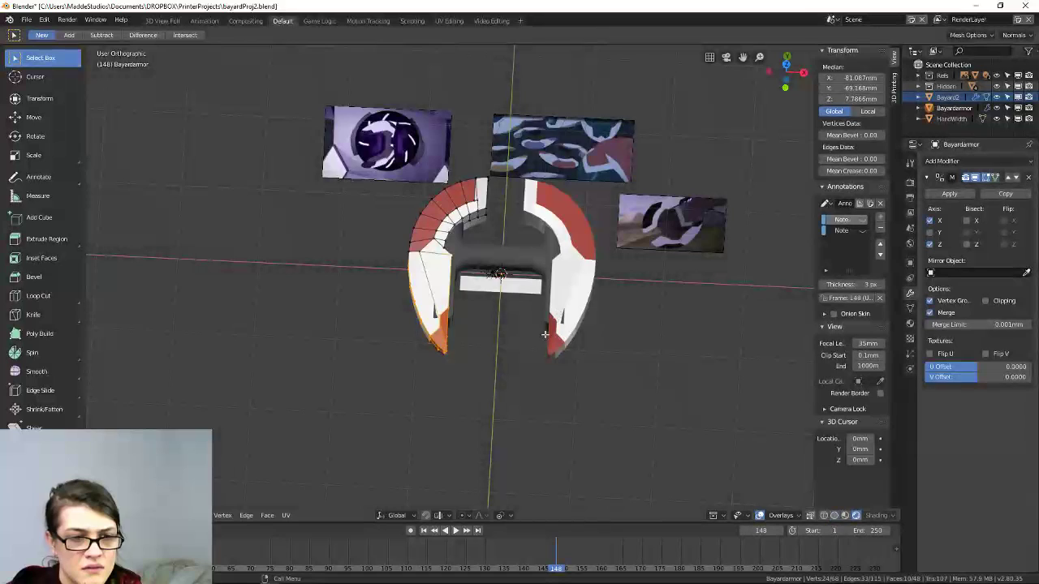
scroll(531, 336, up, 2)
middle_drag(531, 335, 542, 359)
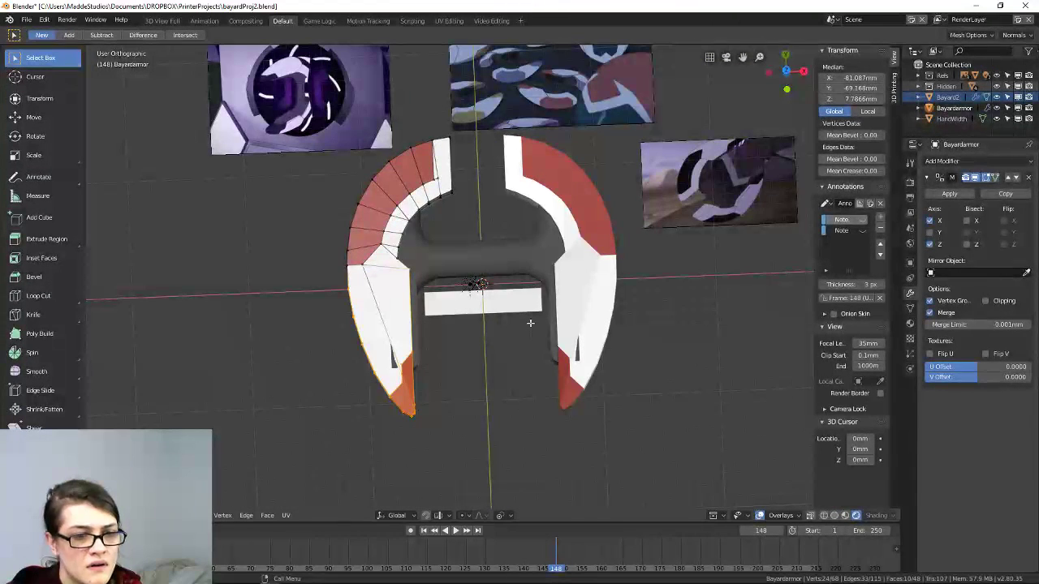
middle_drag(530, 326, 531, 347)
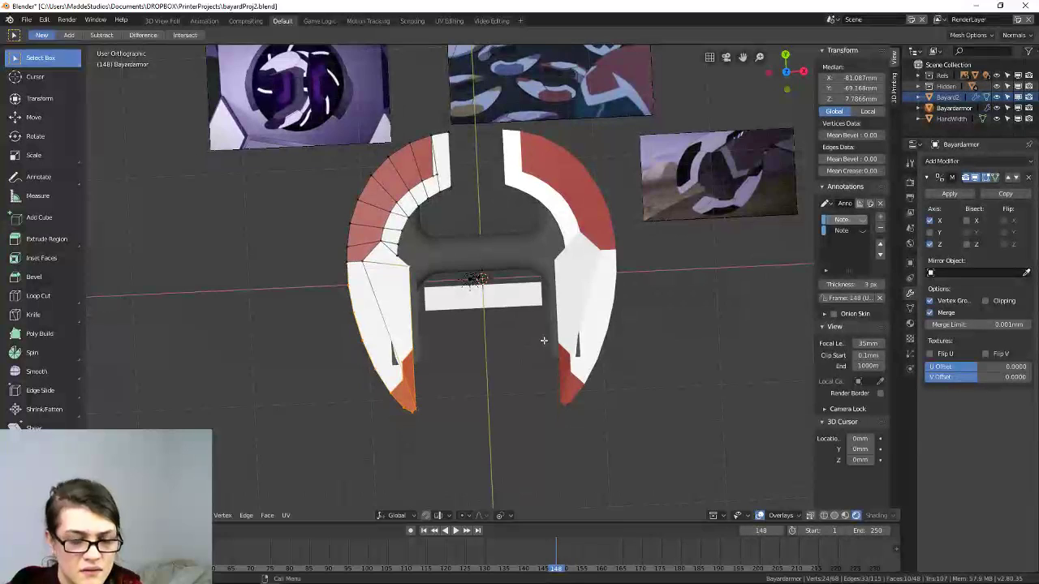
key(KP_7)
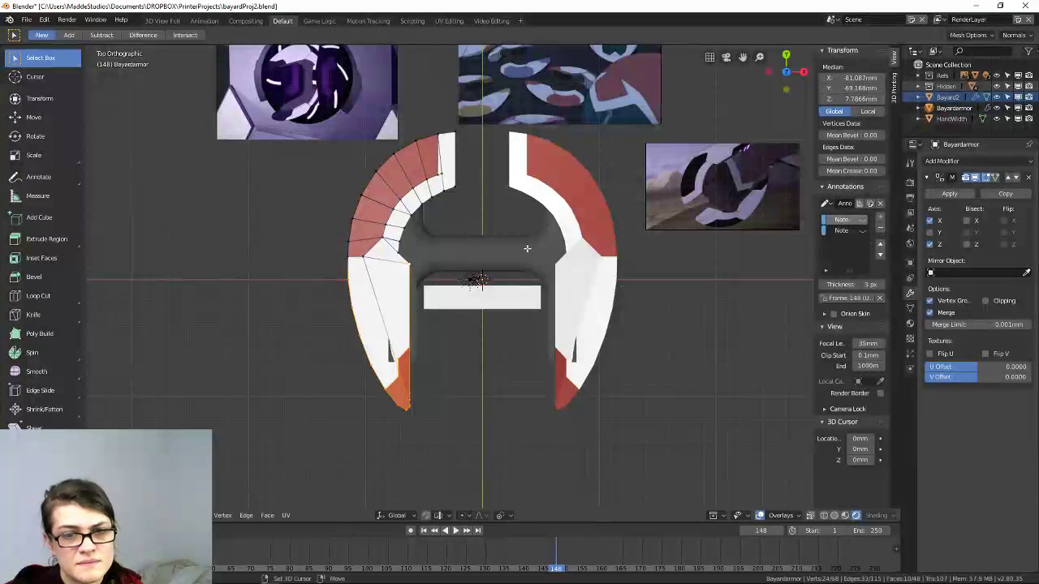
In wireframe from the top view, select the red tip patch's inner-side boundary vertices through the mesh and move them 4.47 mm along Y.
shift+middle_drag(527, 248, 521, 291)
scroll(522, 291, up, 6)
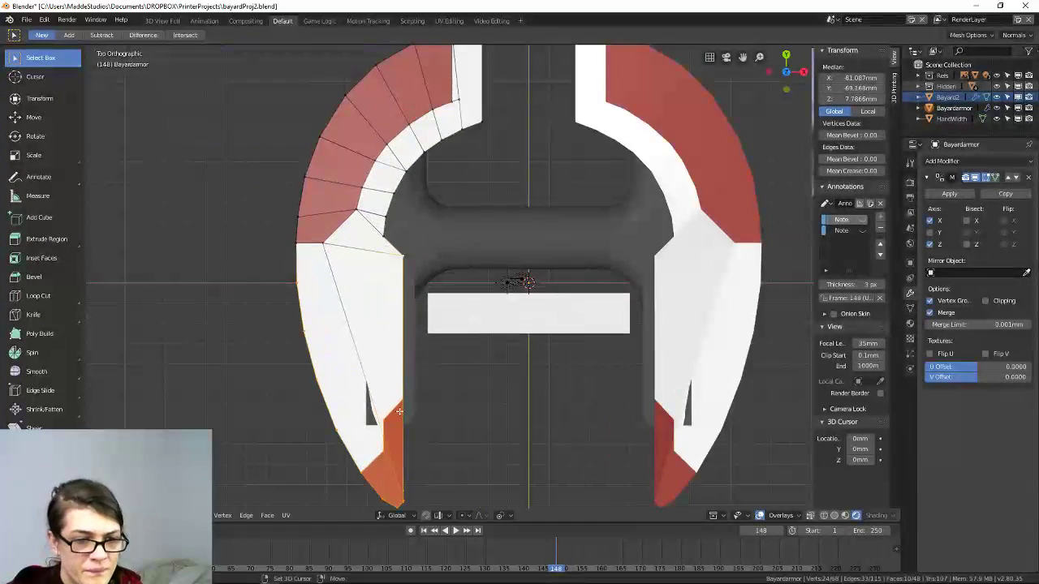
click(465, 267)
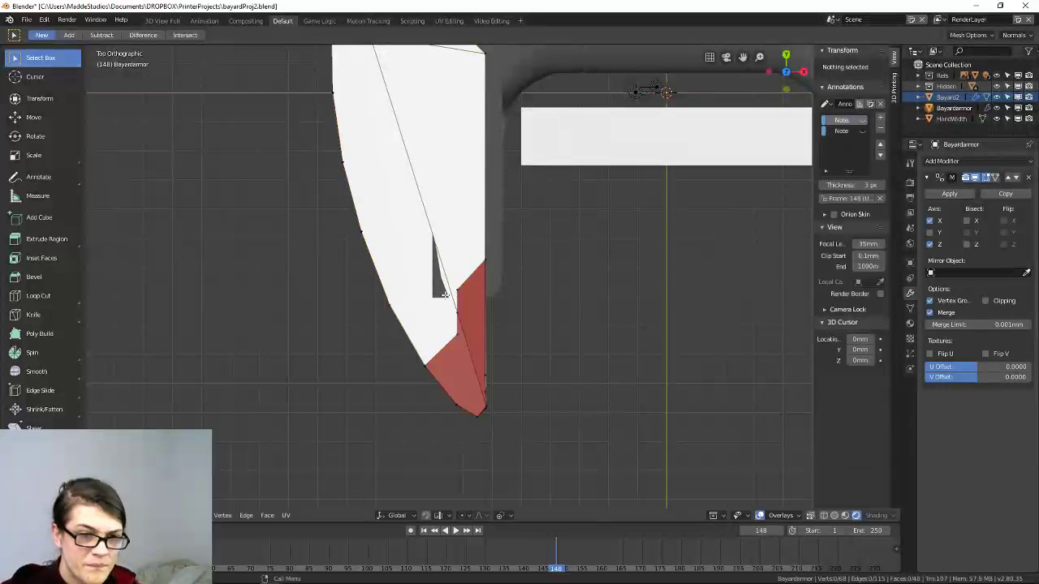
key(z)
click(526, 276)
middle_drag(594, 286, 579, 292)
key(KP_7)
key(z)
click(531, 250)
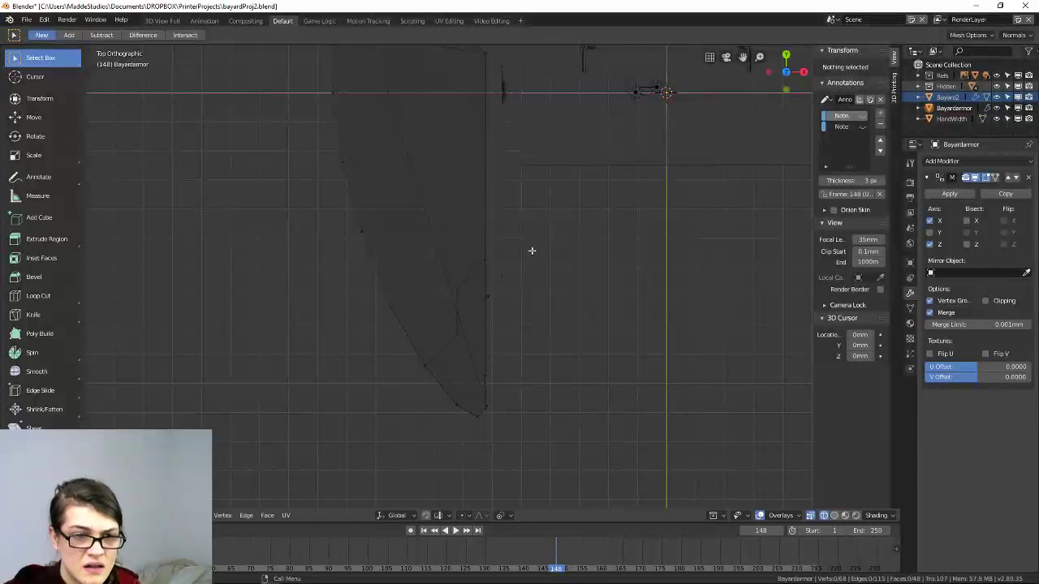
drag(457, 296, 456, 296)
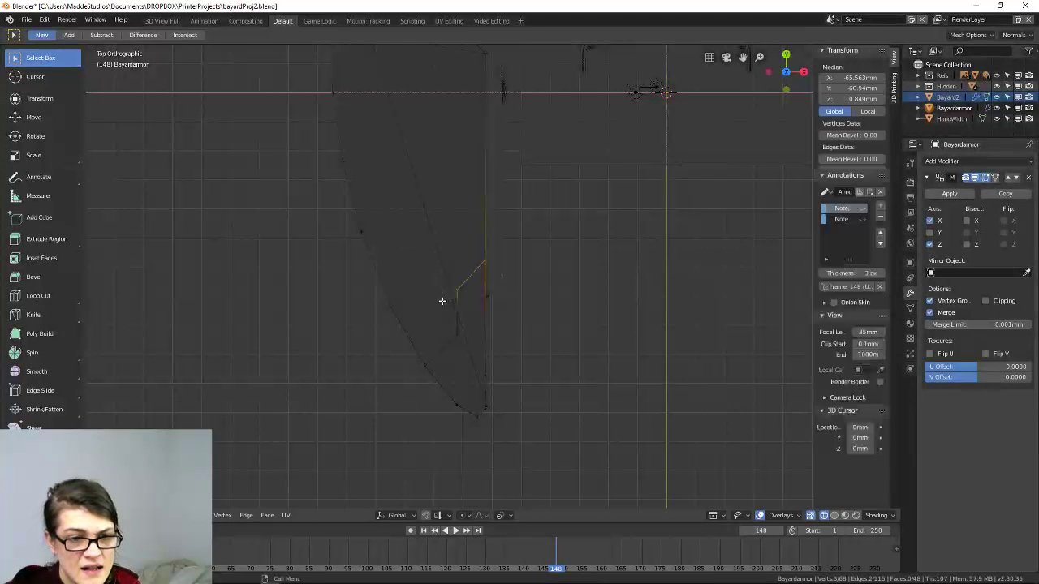
key(g)
key(y)
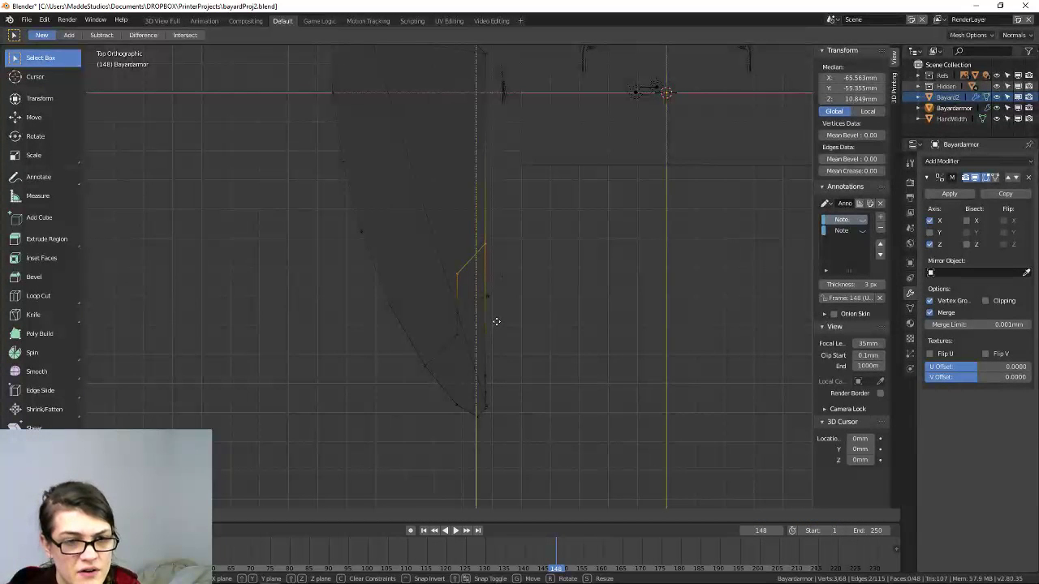
click(495, 325)
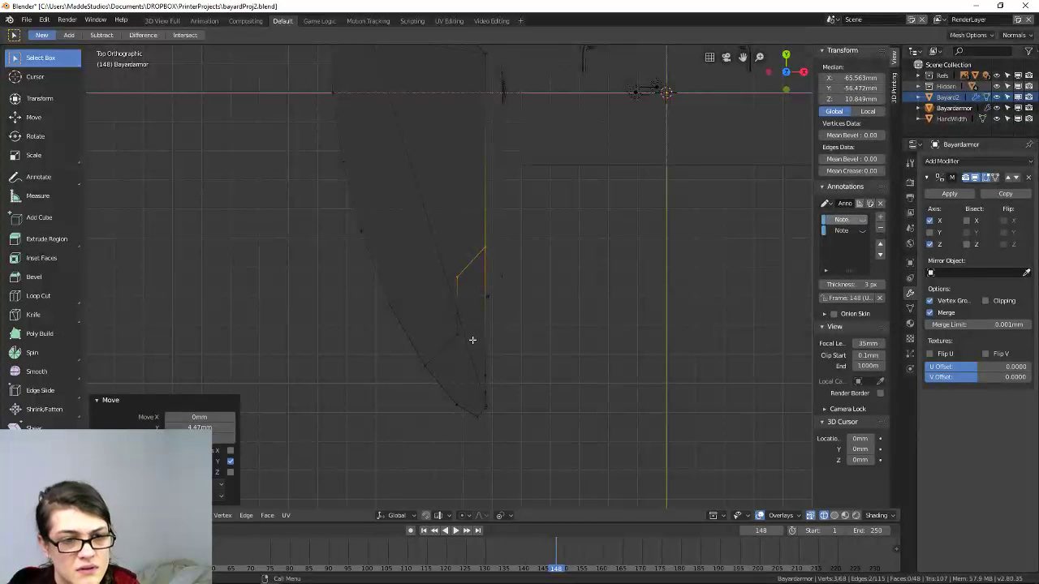
Review the adjusted tip patch in rendered shading from the top view and save the file.
scroll(472, 340, down, 1)
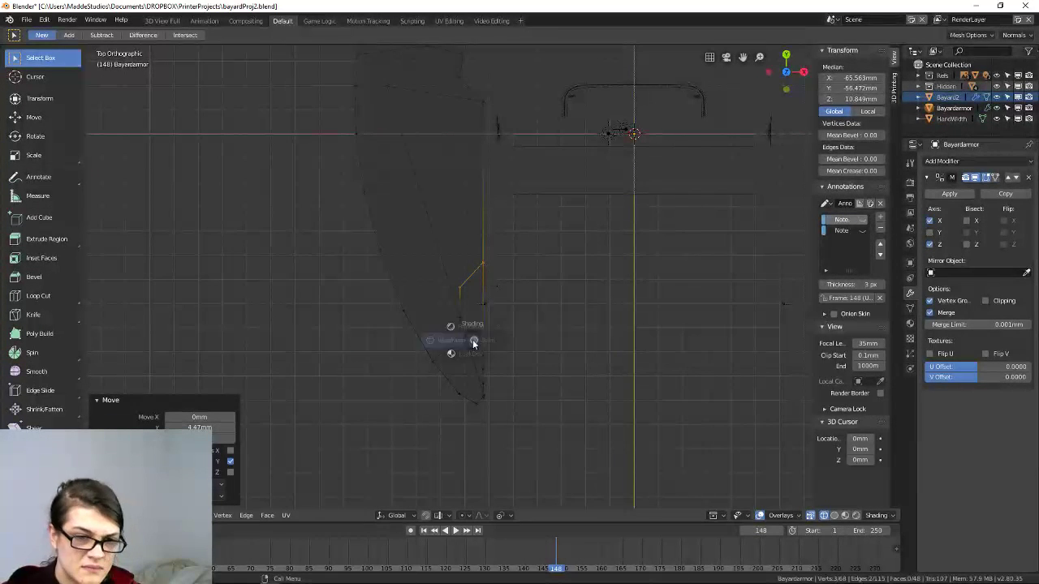
click(473, 344)
mouse_move(473, 344)
middle_down()
mouse_move(546, 327)
mouse_move(544, 400)
middle_up()
key(KP_7)
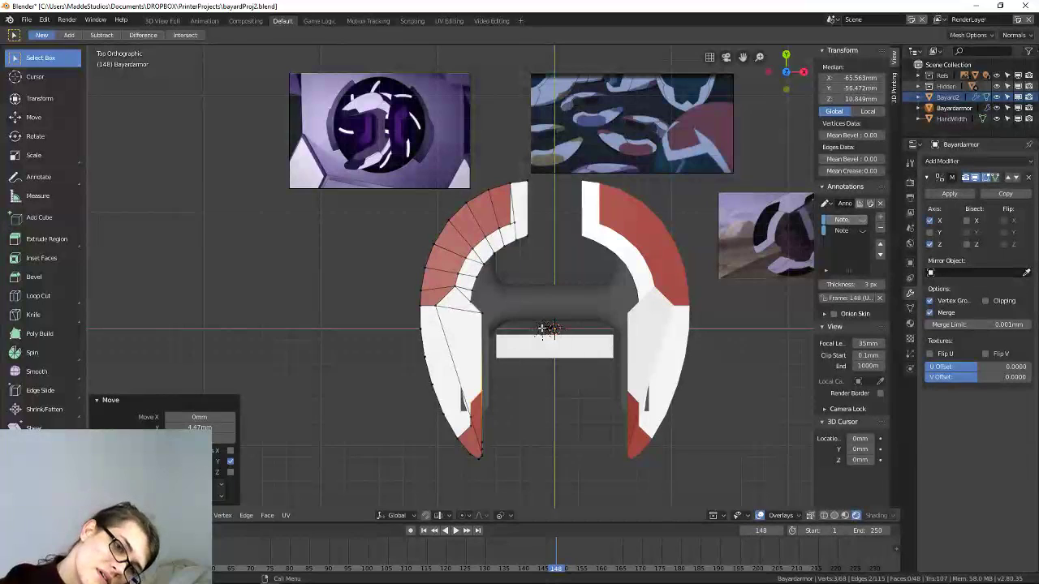
shift+middle_drag(557, 312, 556, 333)
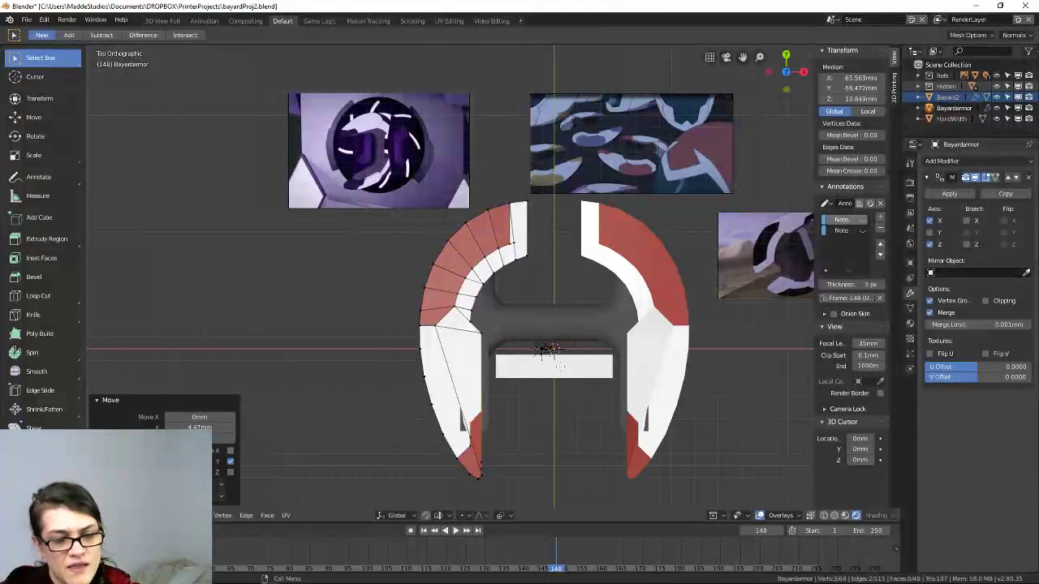
key(ctrl+s)
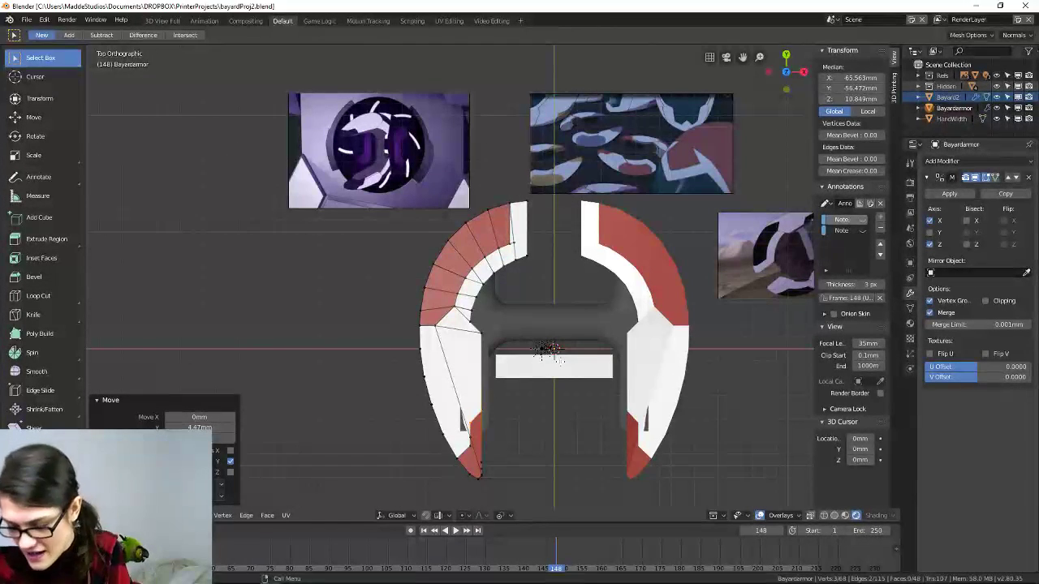
Select the run of five upper outer-edge vertices from the red tip back along the white section.
middle_drag(481, 346, 599, 420)
scroll(564, 307, down, 5)
scroll(600, 420, up, 6)
middle_drag(598, 365, 628, 286)
click(656, 245)
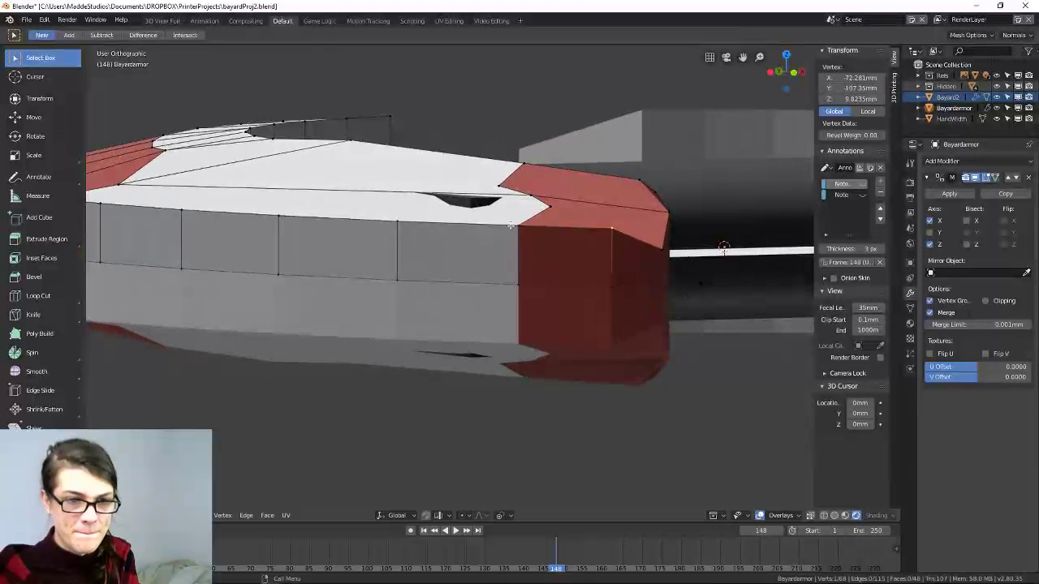
ctrl+click(394, 229)
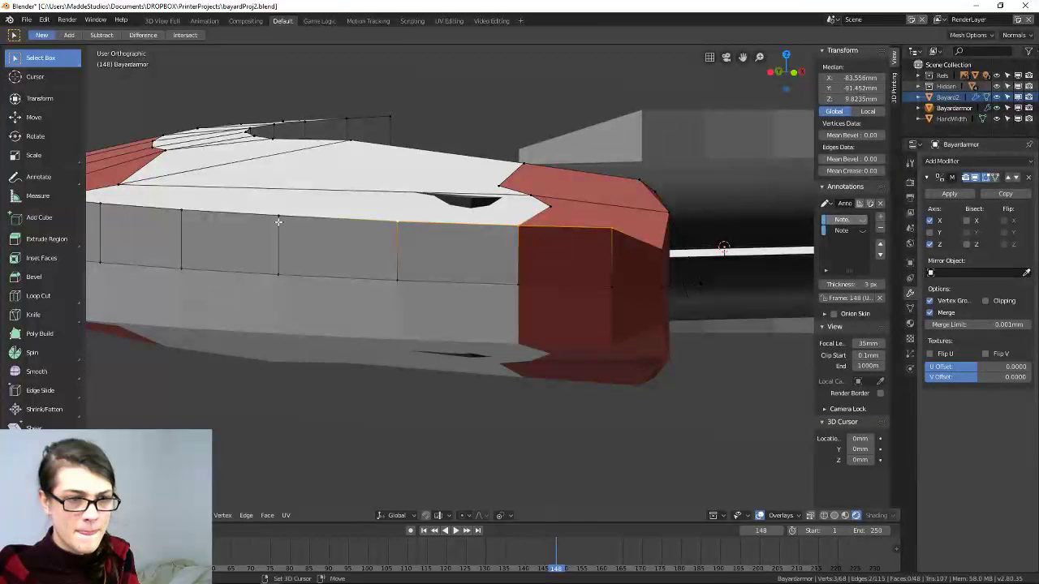
shift+click(194, 212)
middle_drag(346, 277, 357, 298)
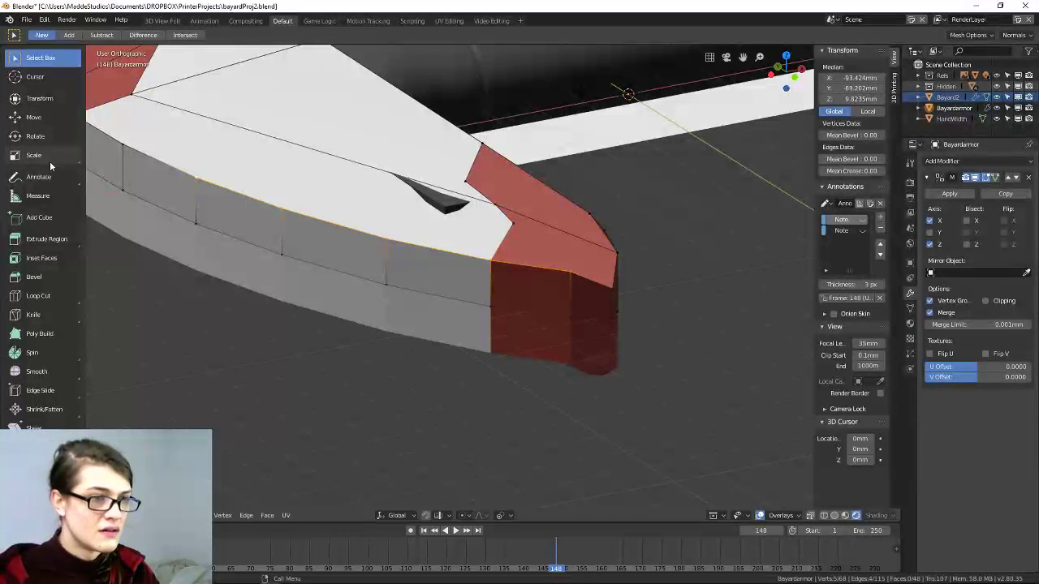
Activate the Shear tool and try a shear on the selected outer edge.
click(39, 426)
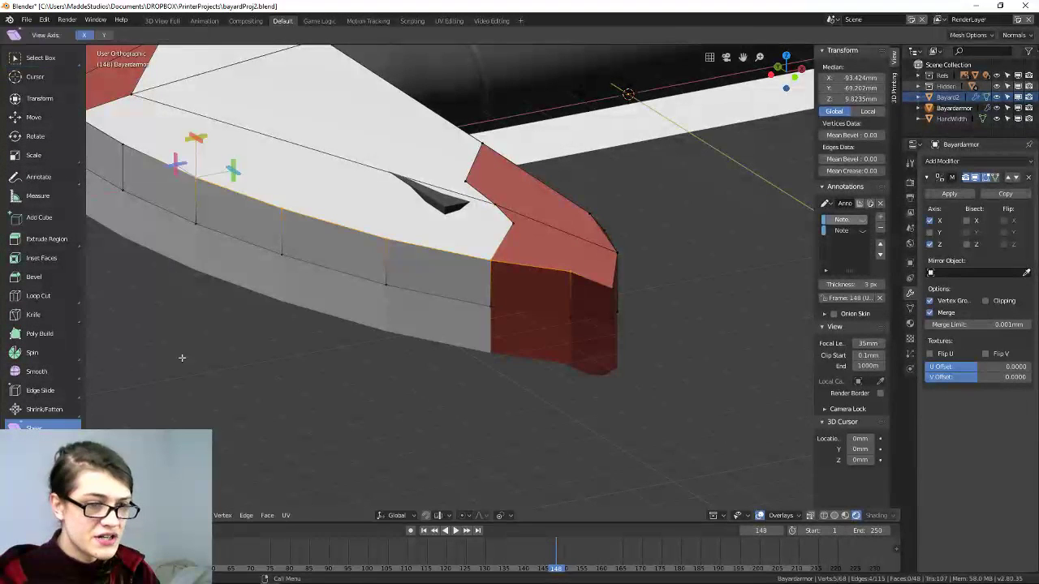
middle_drag(181, 355, 278, 220)
drag(281, 165, 285, 168)
key(Escape)
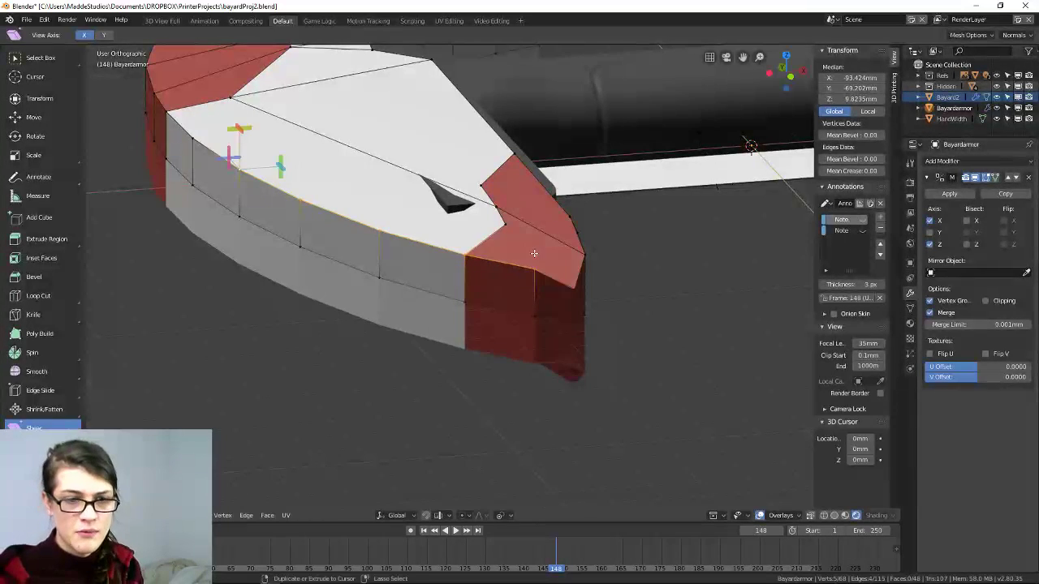
Add the tip's corner vertex to the outer-edge selection, make its rearmost vertex active, and shear the edge downward toward the tip.
shift+click(575, 286)
middle_drag(575, 286, 544, 261)
shift+click(188, 160)
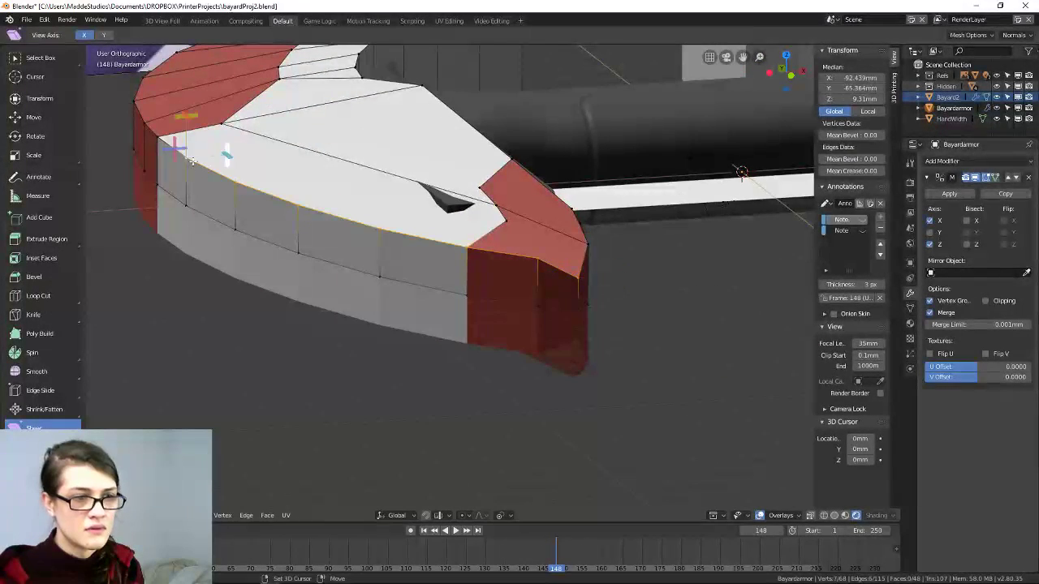
shift+click(233, 186)
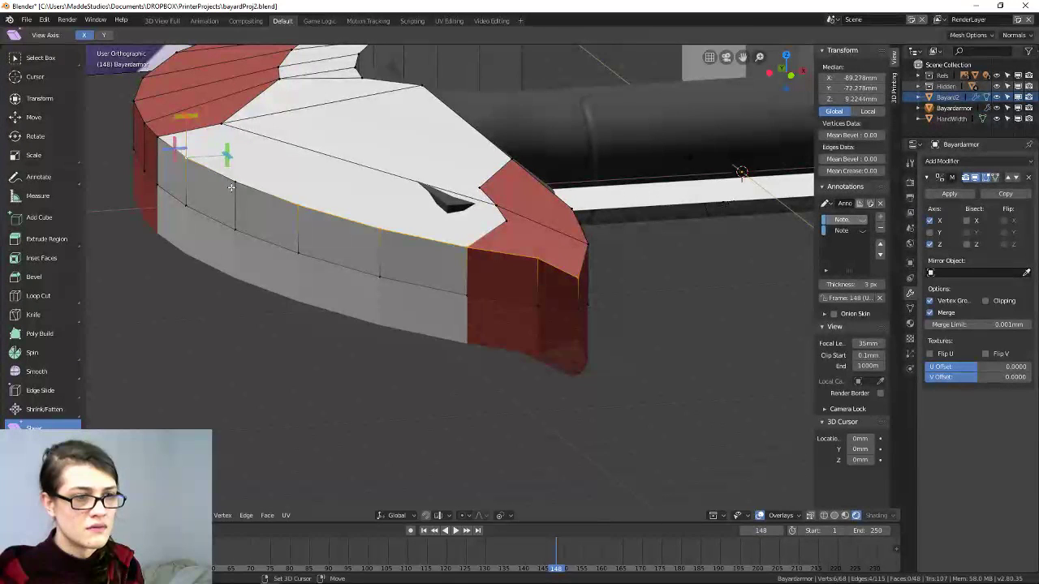
shift+click(190, 160)
ctrl+click(246, 188)
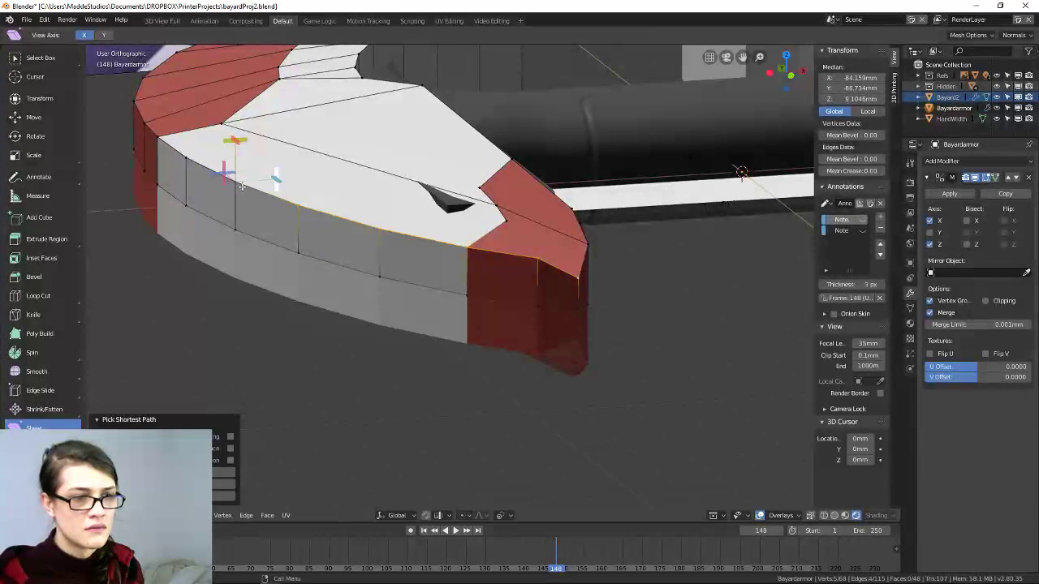
shift+click(242, 188)
shift+click(241, 177)
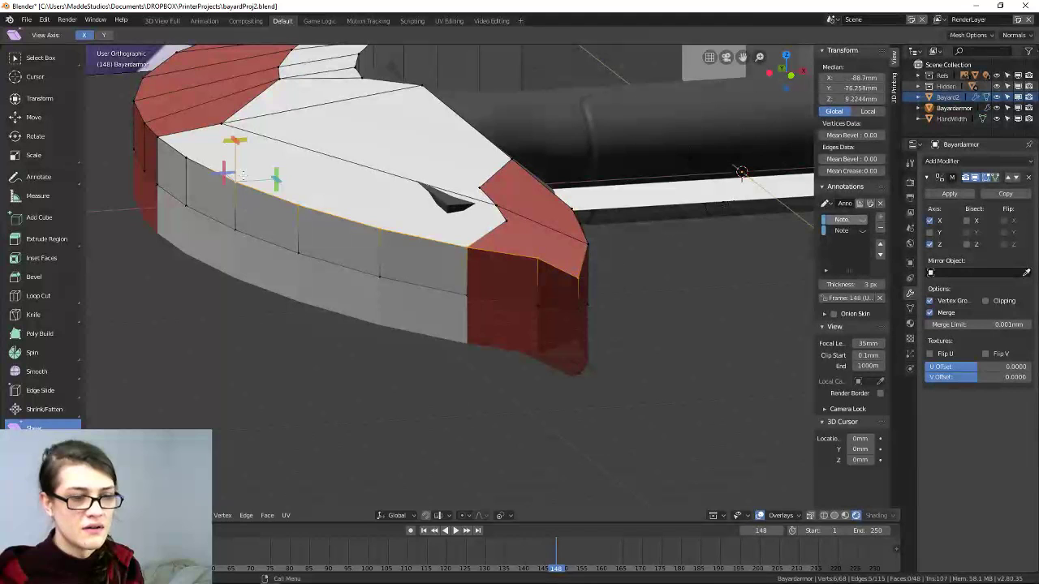
drag(277, 172, 277, 198)
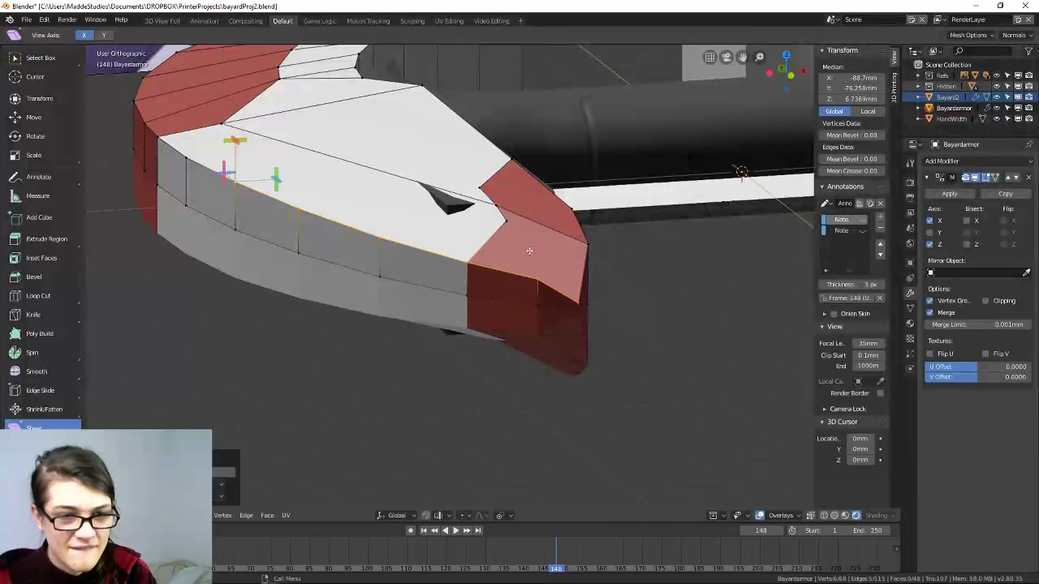
Raise the tip's outer corner vertex along Z to about 4.58 mm.
click(577, 300)
key(g)
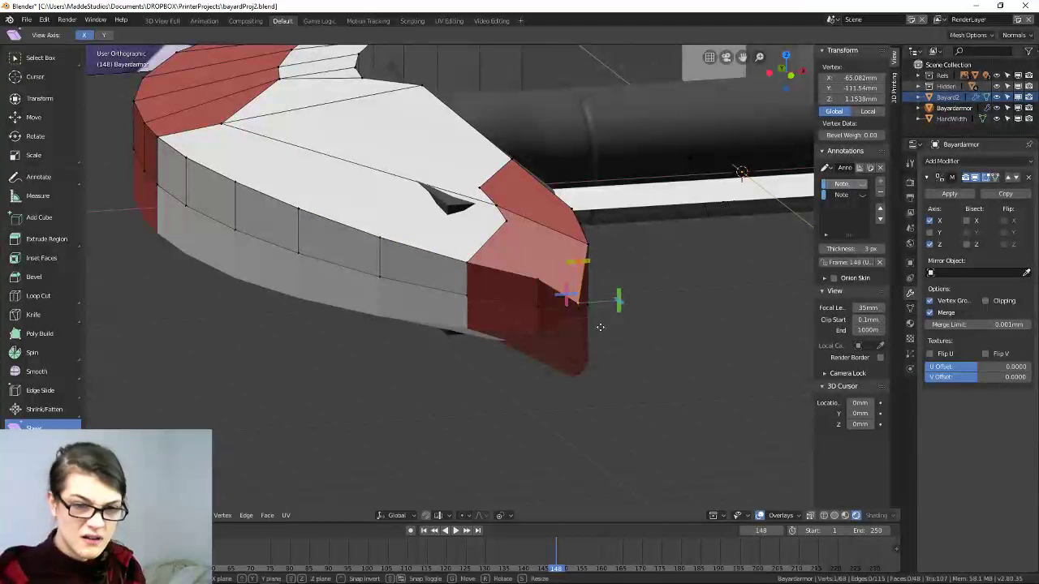
key(z)
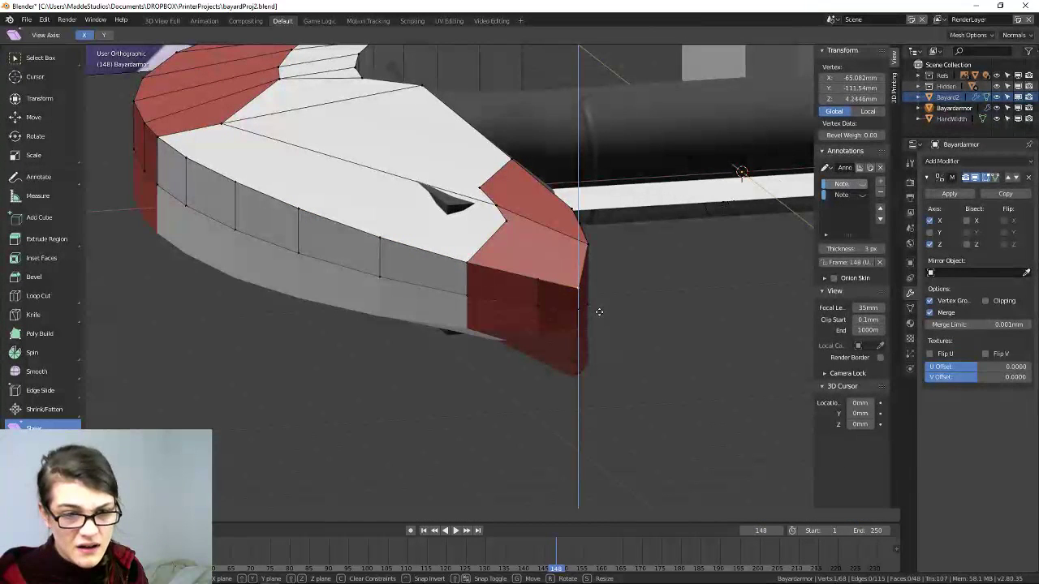
click(599, 309)
Examine the tip colouring and edge shape of the coloured bayards in the multi-bayard reference image.
middle_drag(598, 308, 535, 351)
scroll(539, 318, down, 3)
scroll(547, 333, up, 5)
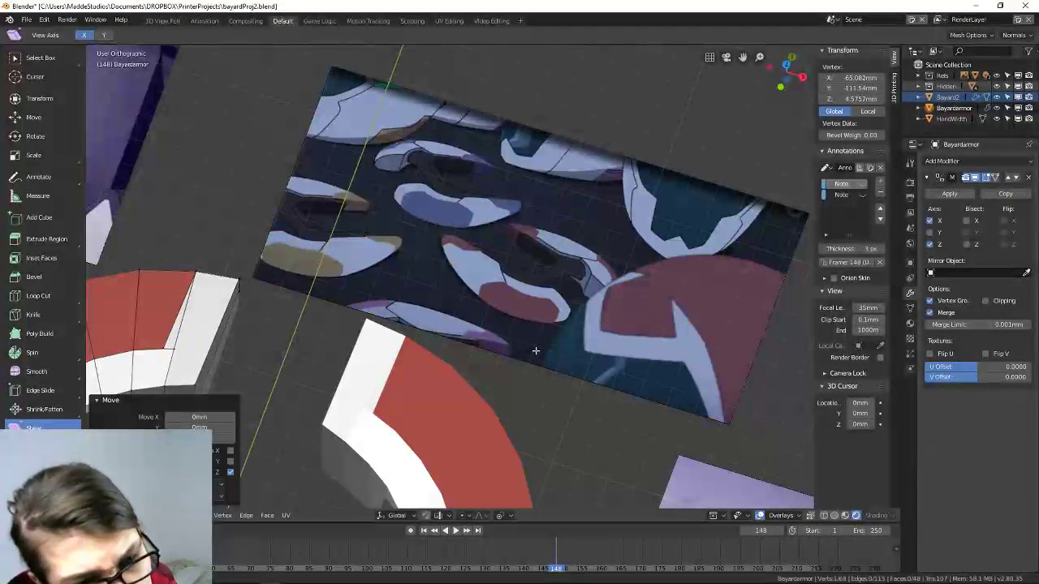
scroll(535, 351, up, 6)
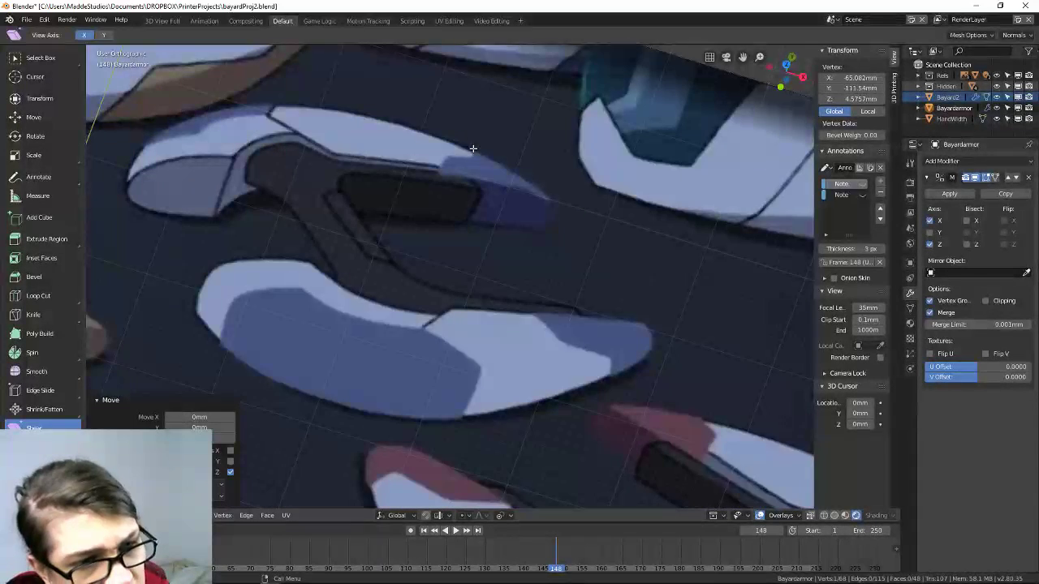
scroll(473, 148, down, 5)
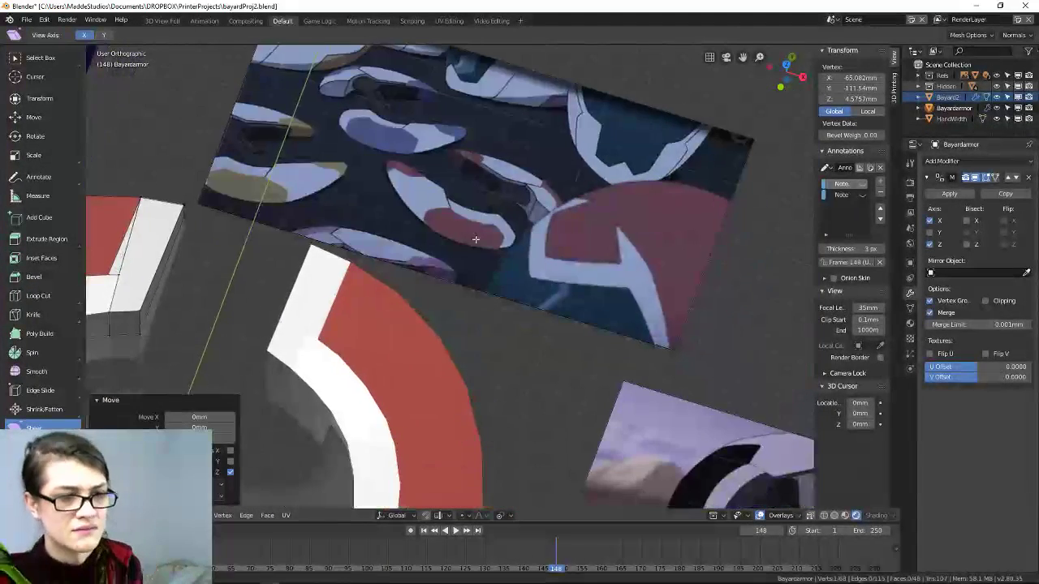
scroll(454, 231, up, 5)
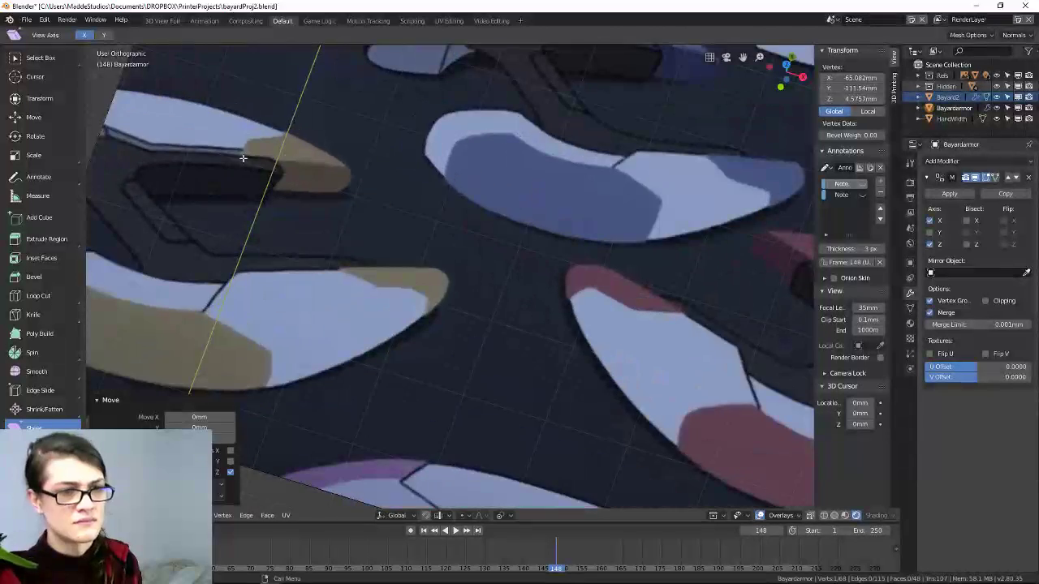
scroll(243, 158, down, 5)
scroll(460, 233, up, 4)
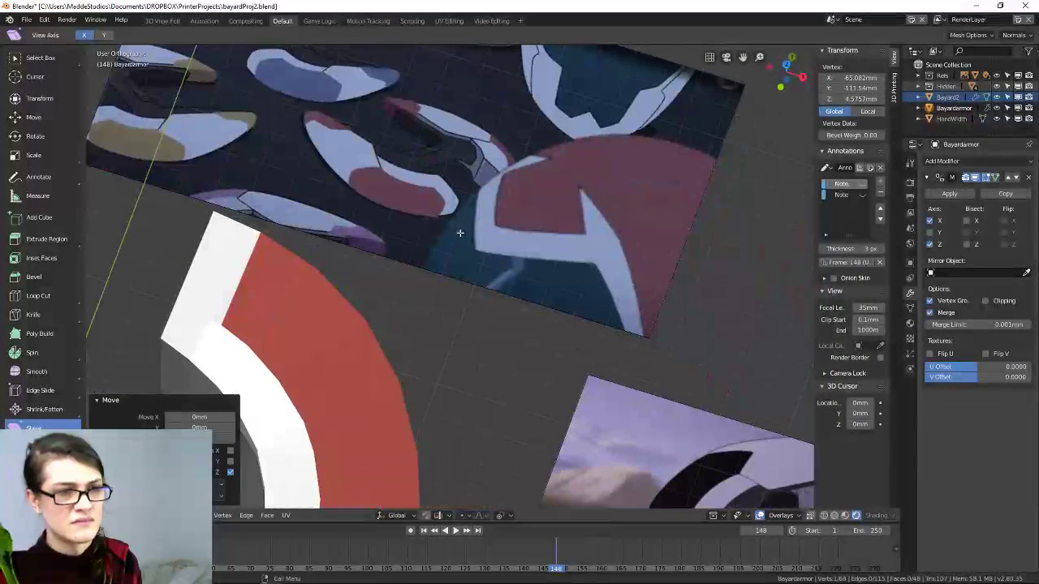
scroll(459, 233, down, 8)
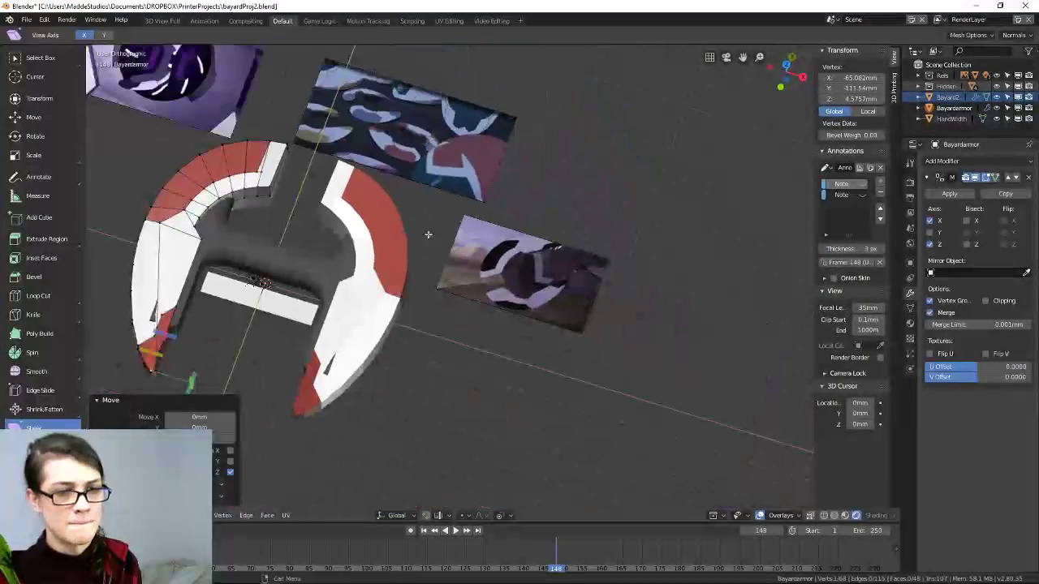
Examine the armor's panel lines and tip in the landscape and purple reference images.
middle_drag(363, 237, 521, 273)
scroll(521, 273, up, 6)
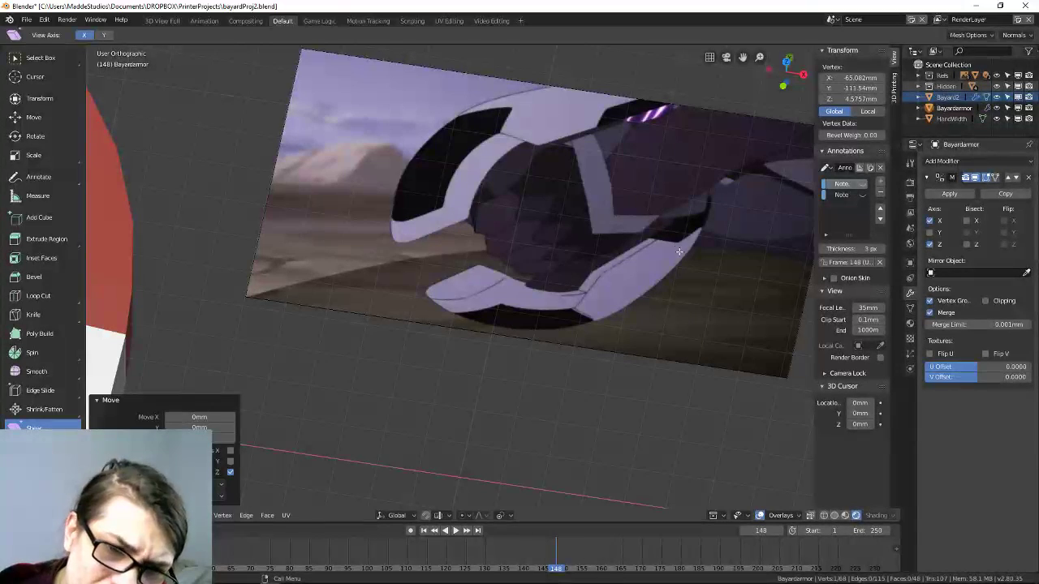
scroll(662, 223, down, 6)
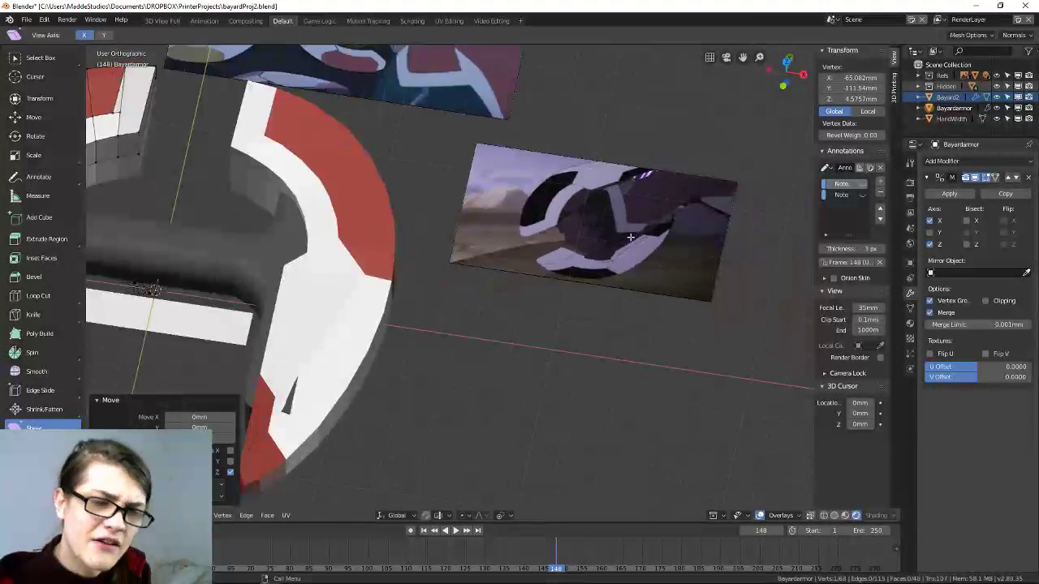
shift+middle_drag(353, 213, 540, 348)
shift+middle_drag(349, 194, 532, 275)
scroll(539, 292, up, 8)
scroll(609, 346, up, 3)
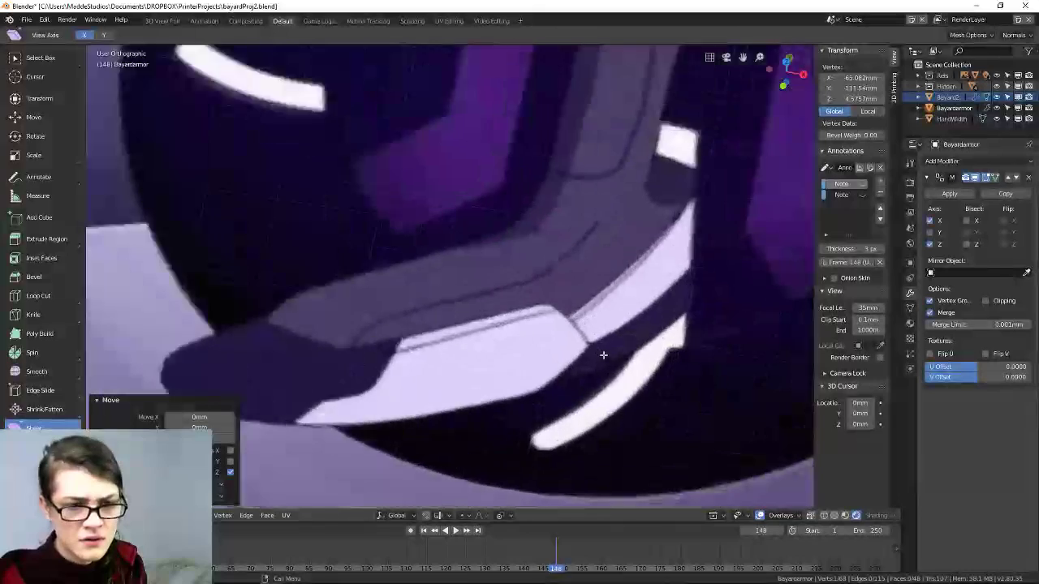
scroll(479, 332, down, 5)
Select the boundary edges between the red tip patch and white section, duplicate them and raise the copy about 87 mm along Z.
middle_drag(479, 332, 371, 313)
scroll(547, 410, up, 4)
scroll(546, 410, down, 4)
scroll(409, 280, up, 3)
scroll(463, 314, up, 4)
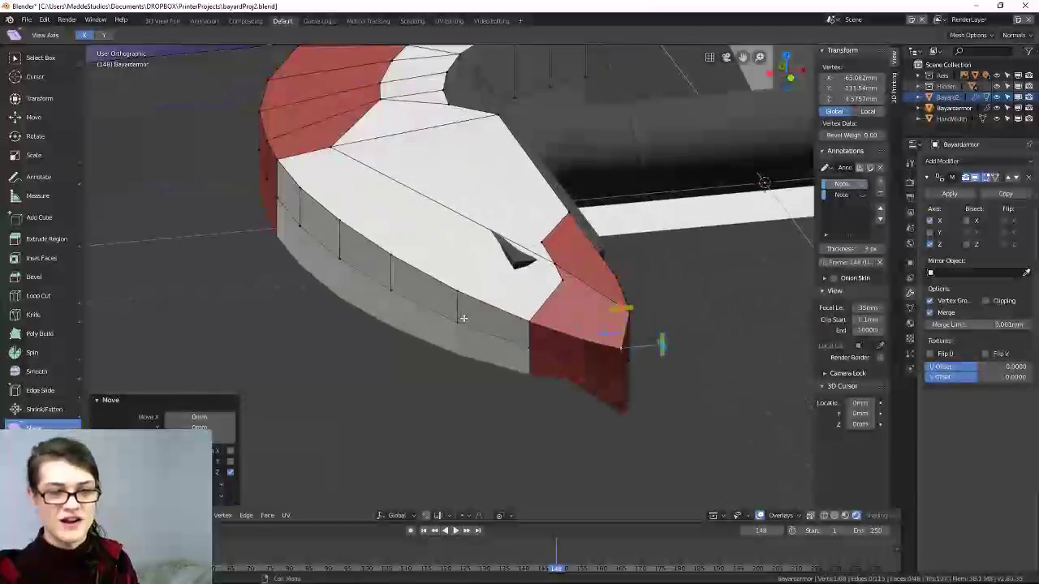
middle_drag(463, 313, 451, 345)
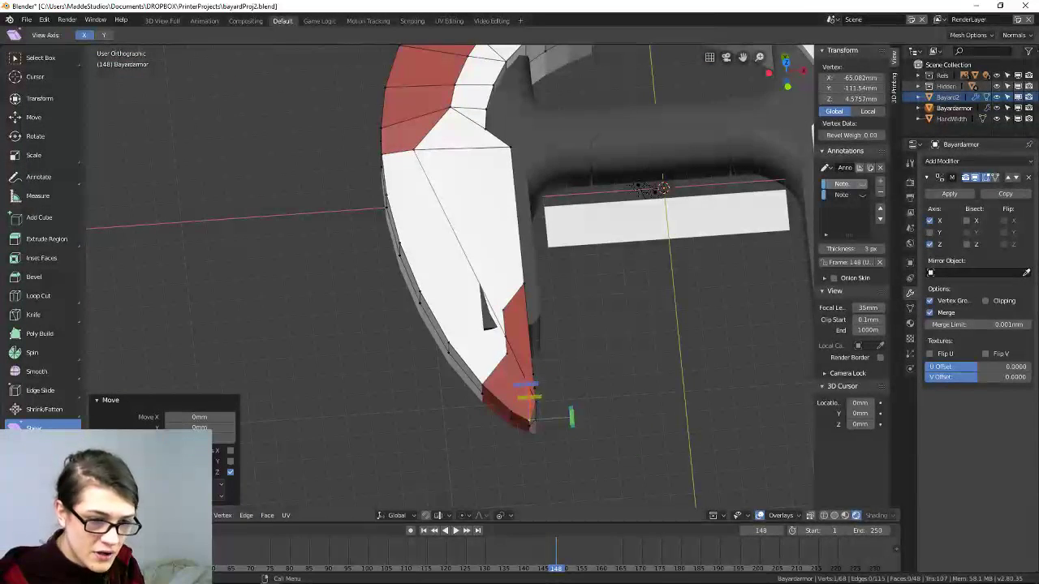
key(alt+a)
alt+click(507, 345)
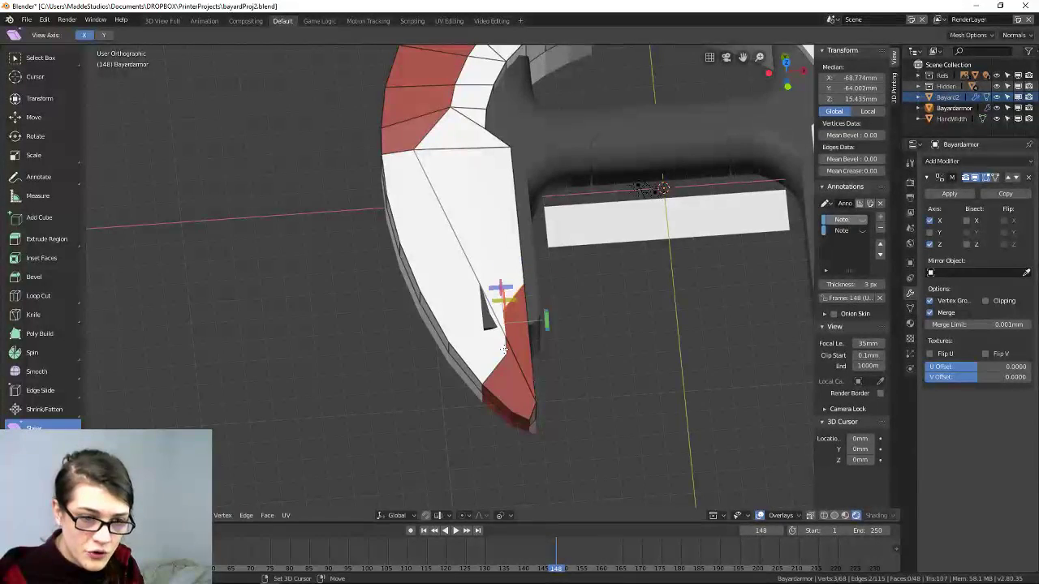
middle_drag(494, 363, 534, 335)
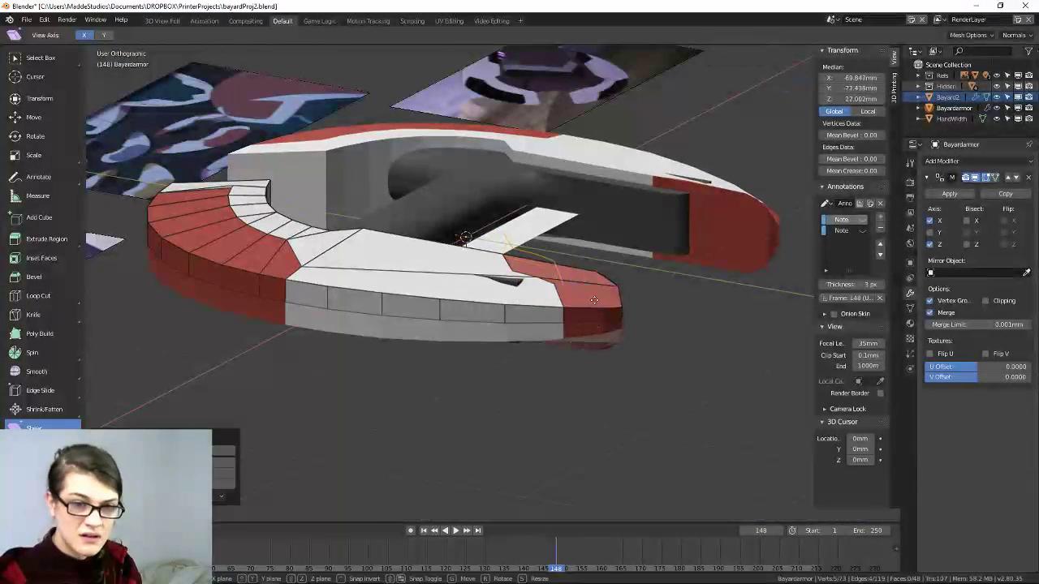
key(g)
key(z)
click(572, 128)
Select the original boundary edges of the red tip patch and dissolve them.
scroll(552, 211, up, 4)
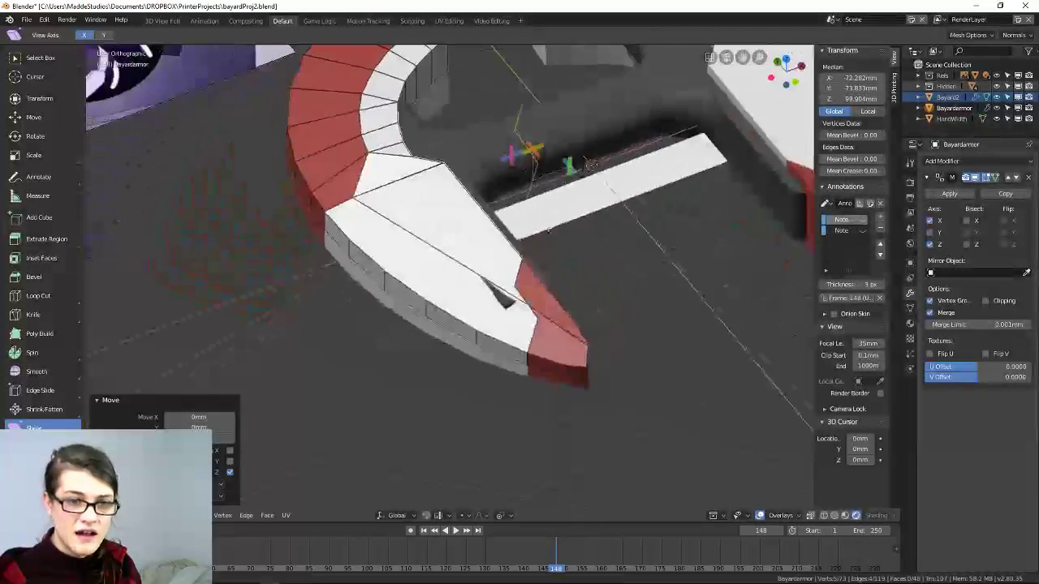
middle_drag(551, 211, 535, 309)
click(513, 286)
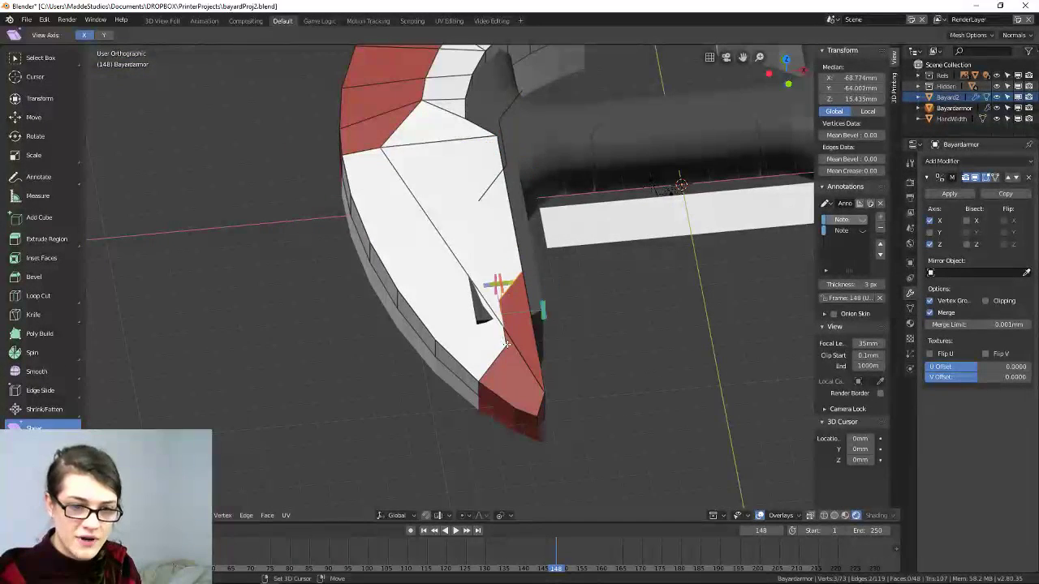
alt+click(503, 337)
key(x)
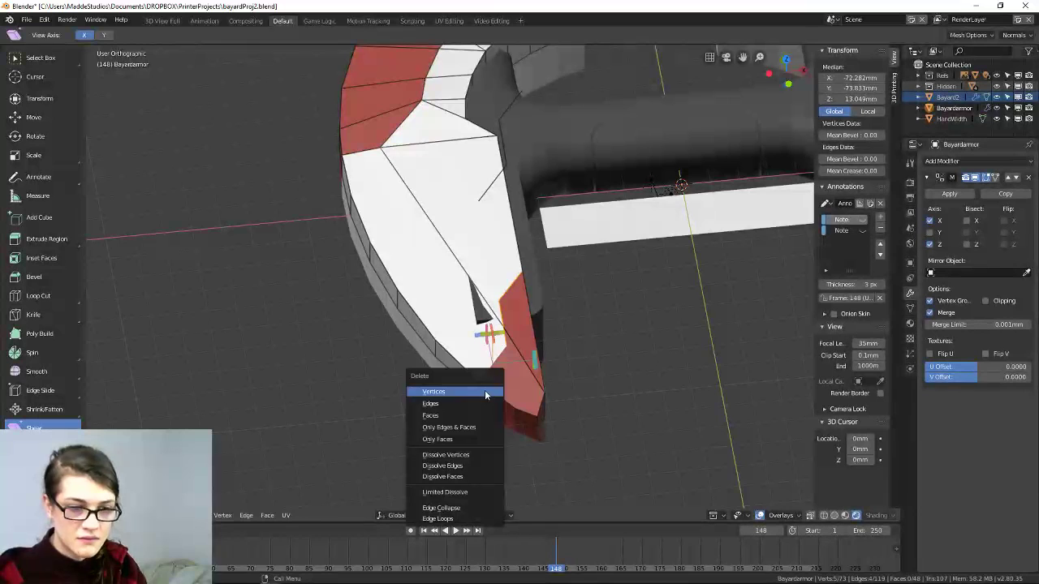
click(475, 467)
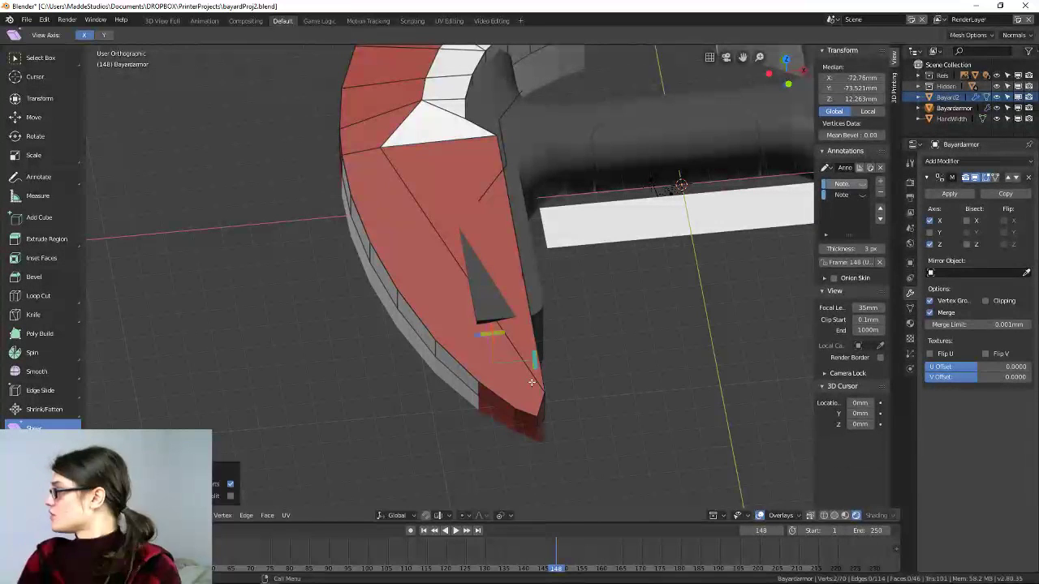